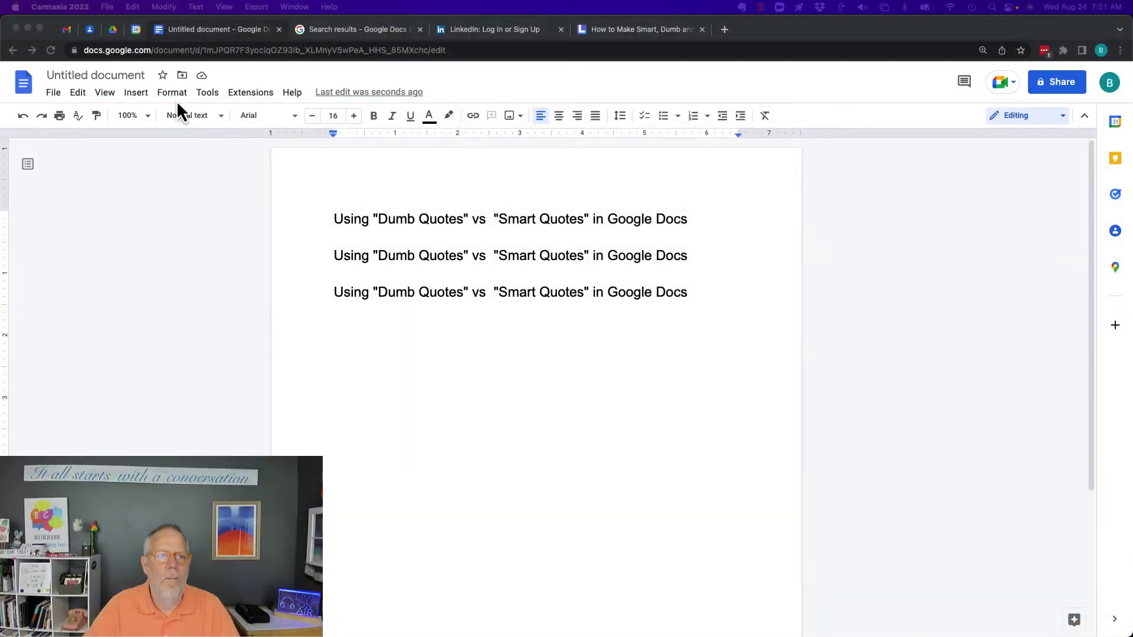
Turn off the Use smart quotes option in the document preferences
left_click(208, 95)
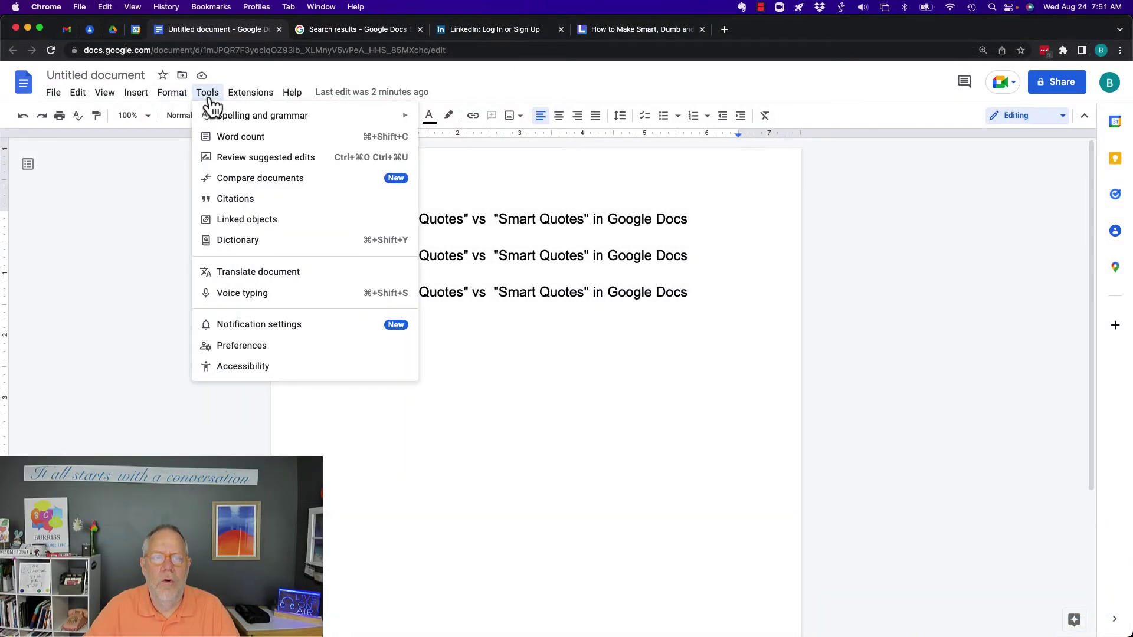
left_click(242, 346)
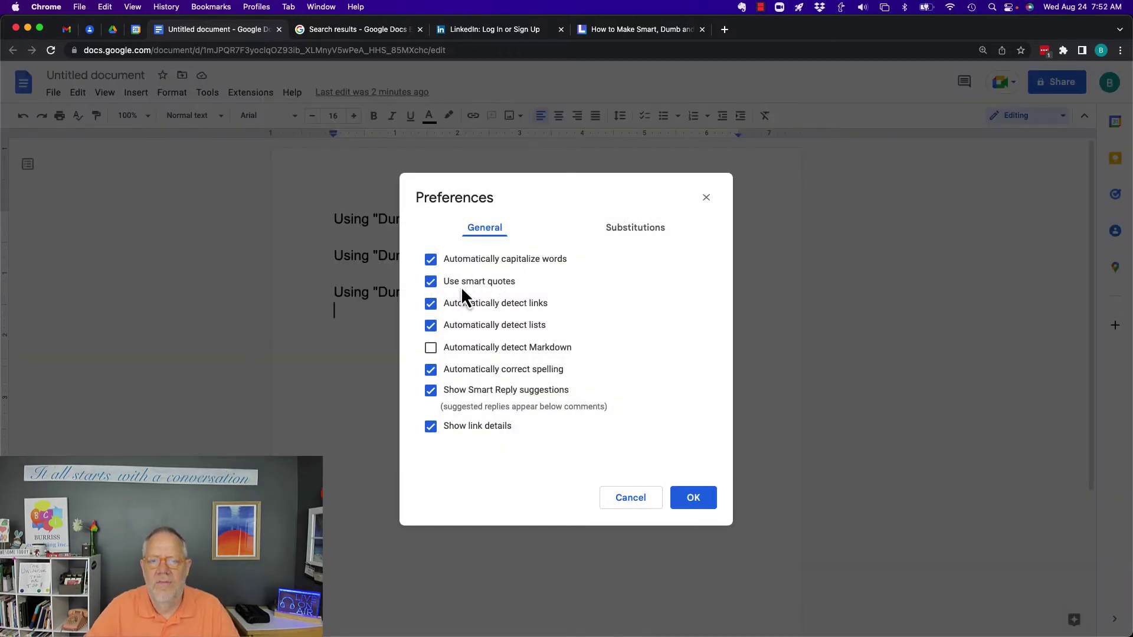
left_click(431, 283)
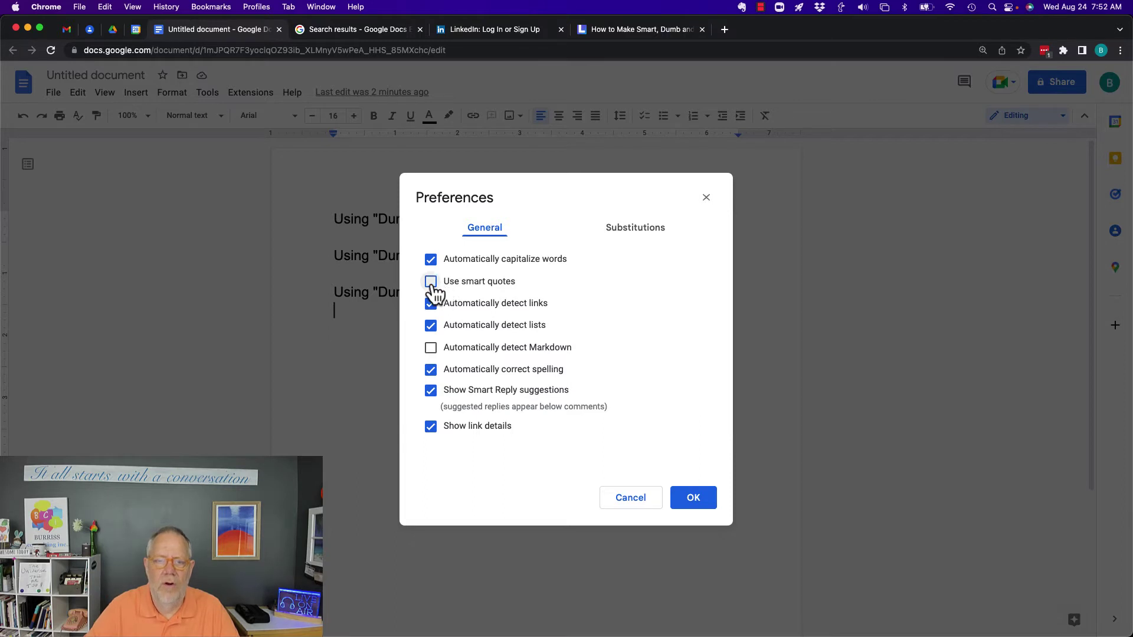
left_click(684, 506)
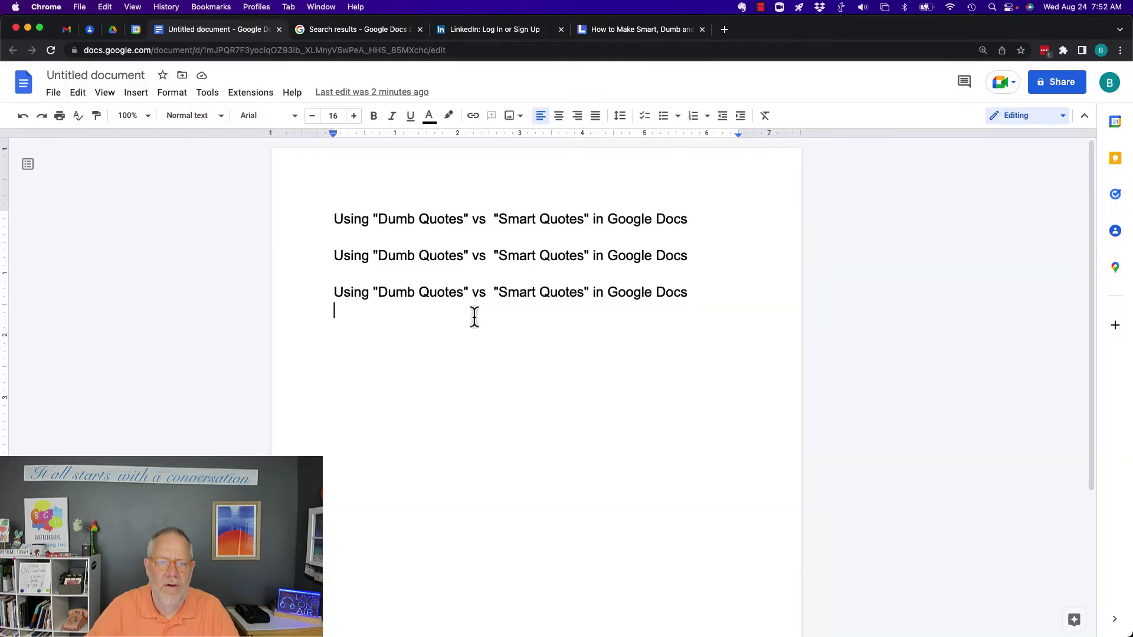
Increase the font size of all the text in the document to 19
double_click(378, 218)
key("super+a")
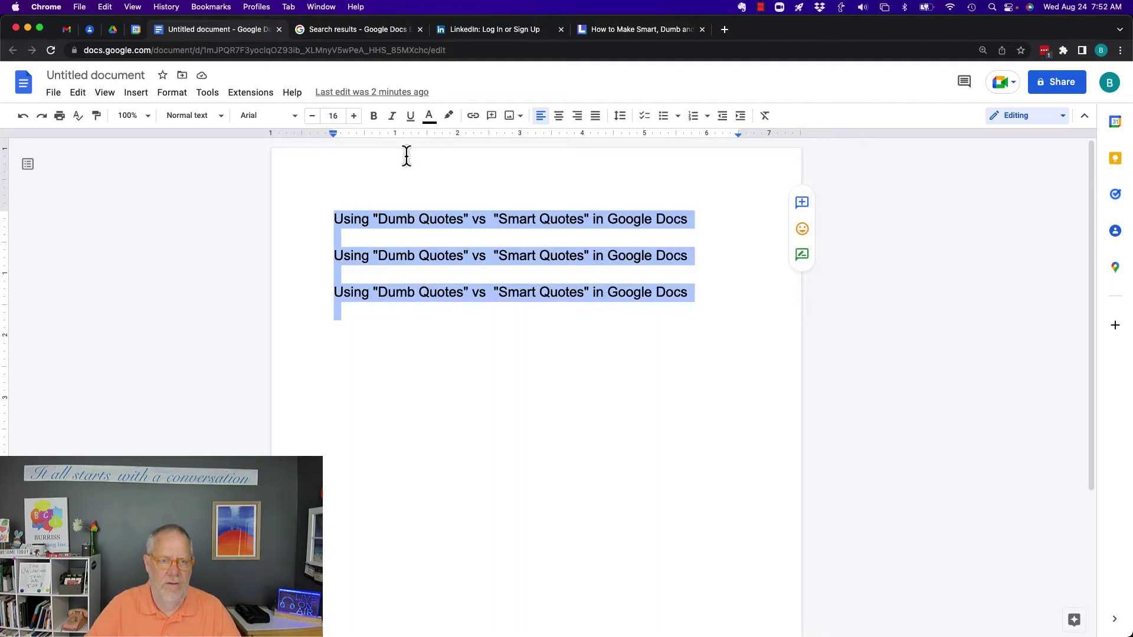
left_click(354, 116)
left_click(354, 116)
left_click(354, 116)
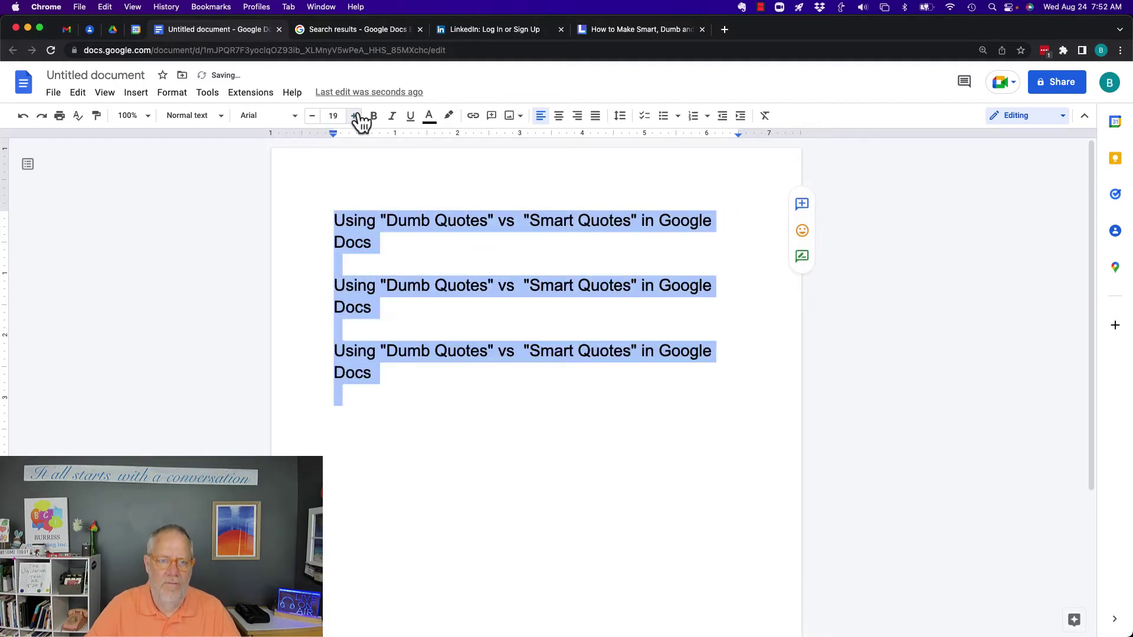
left_click(443, 435)
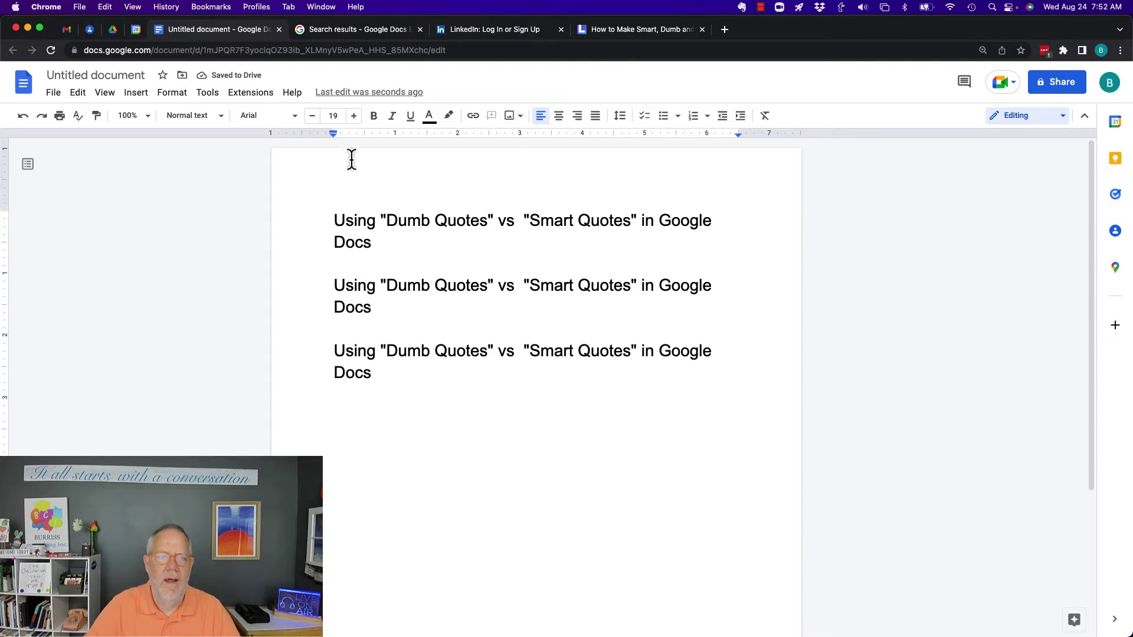
Turn on Use smart quotes in the document preferences, and reopen the preferences to check the option
left_click(202, 99)
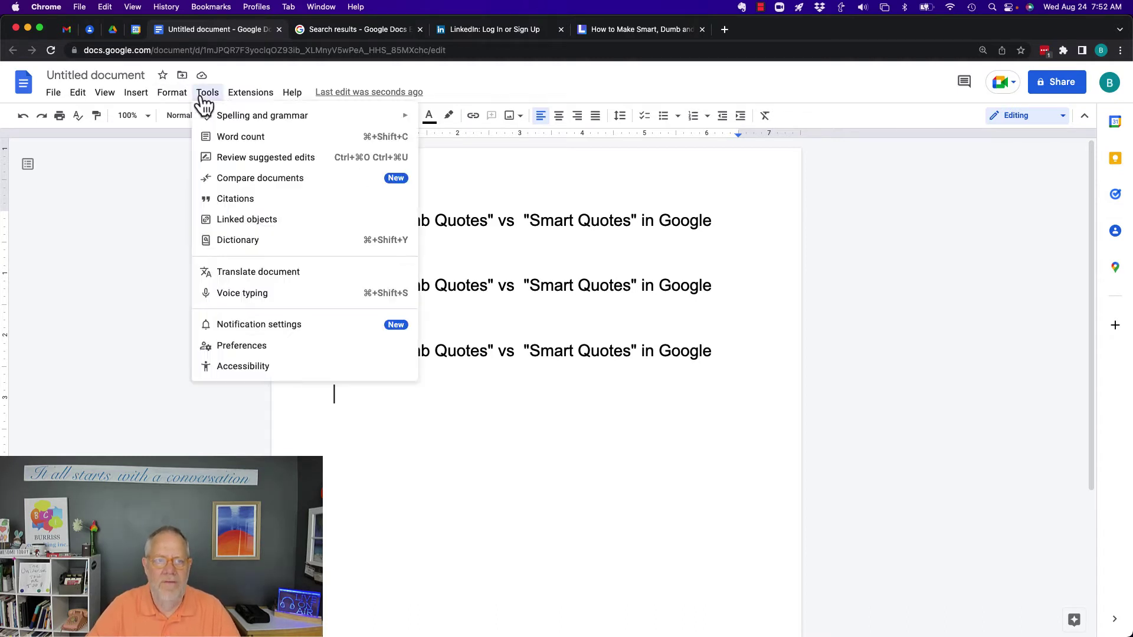
left_click(250, 347)
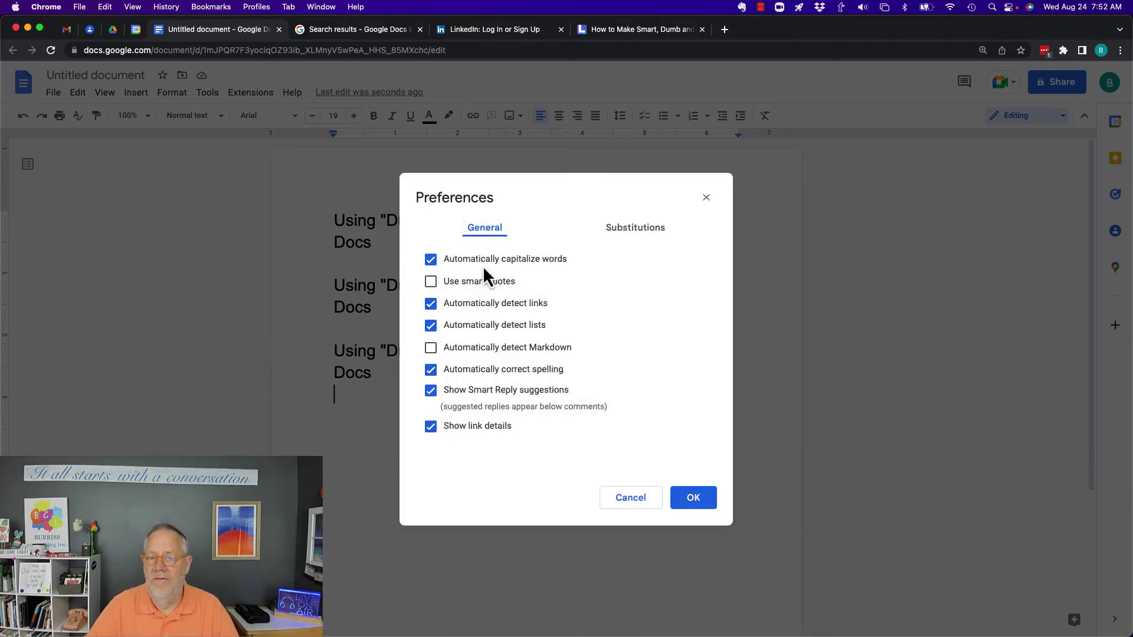
left_click(441, 280)
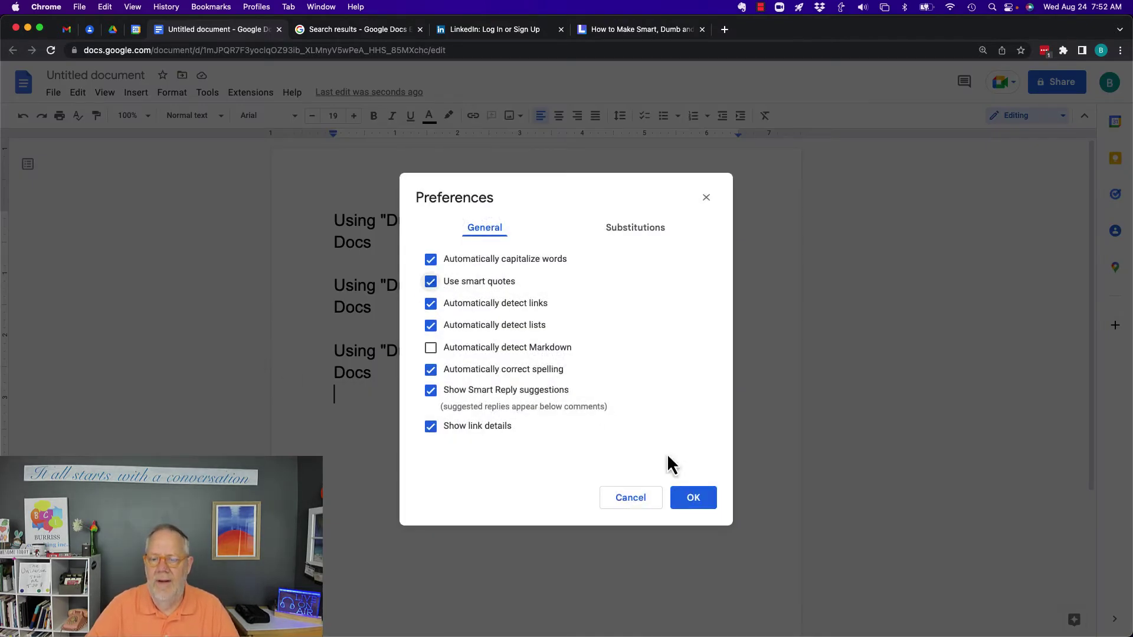
left_click(693, 506)
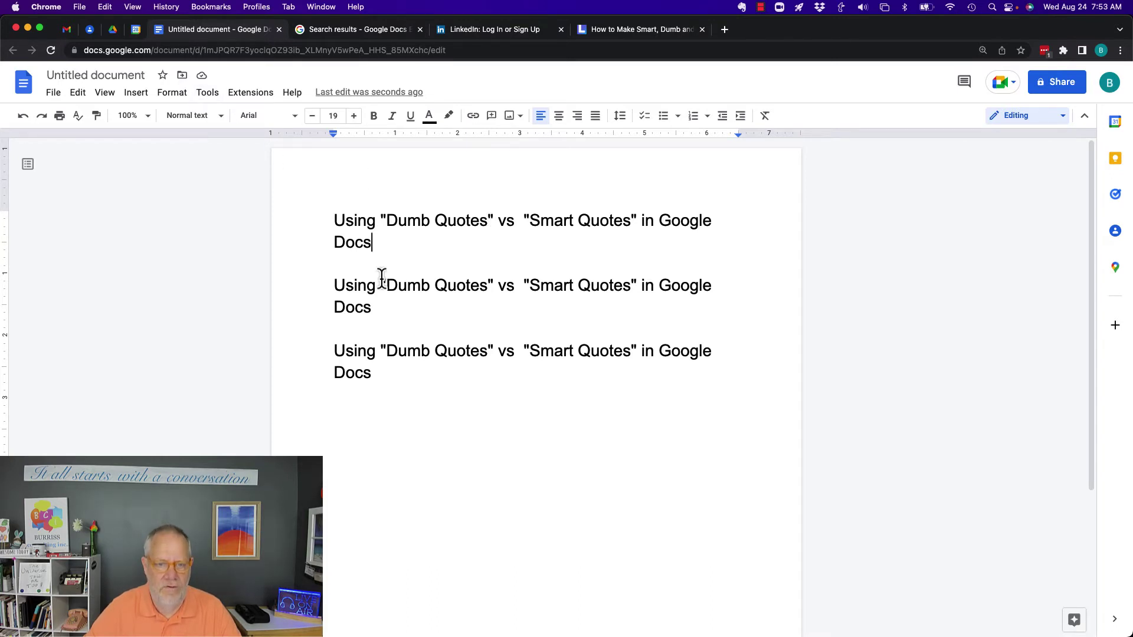
left_click(208, 94)
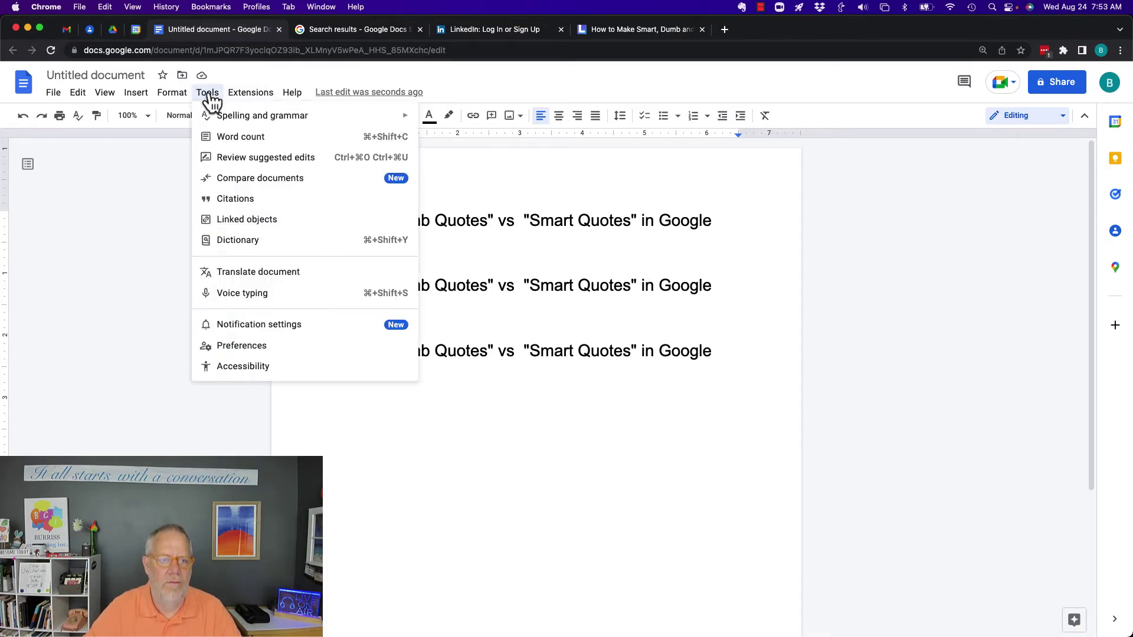
left_click(241, 347)
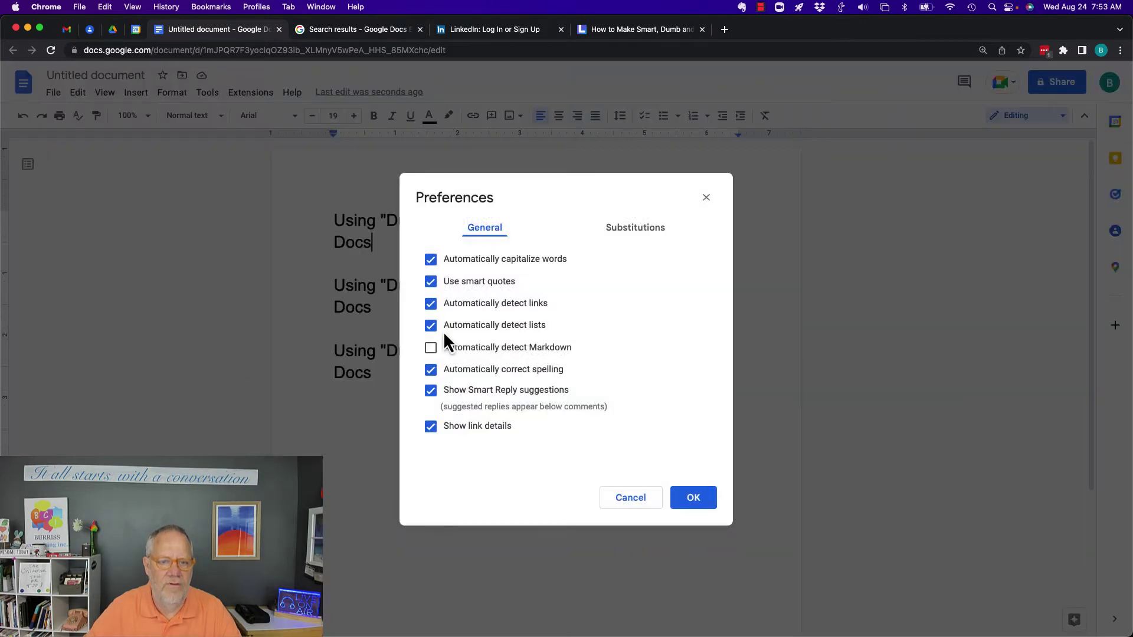
left_click(690, 498)
Retype the straight quotes around "Dumb Quotes" in the first line as smart quotes
left_click(387, 221)
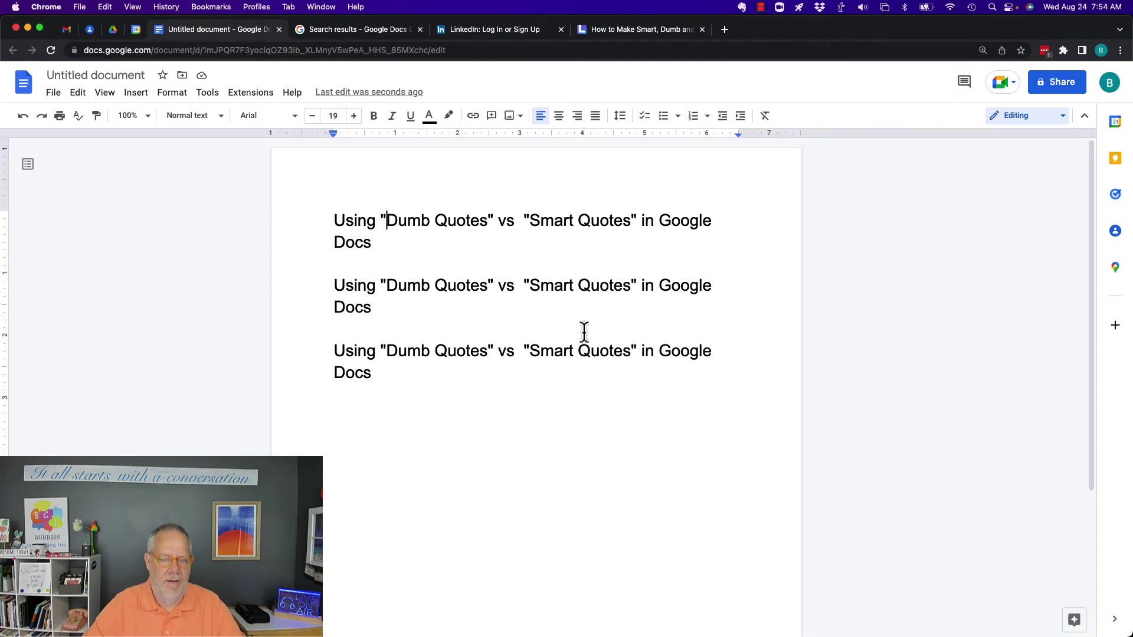
key("BackSpace")
type("\"")
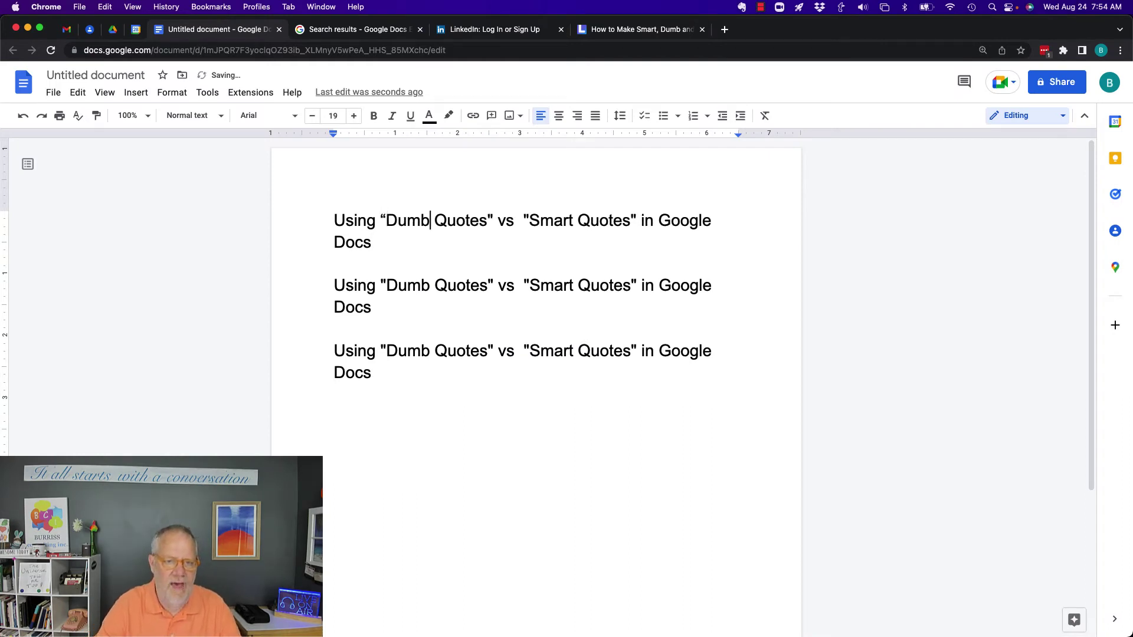
key("BackSpace")
type("\"")
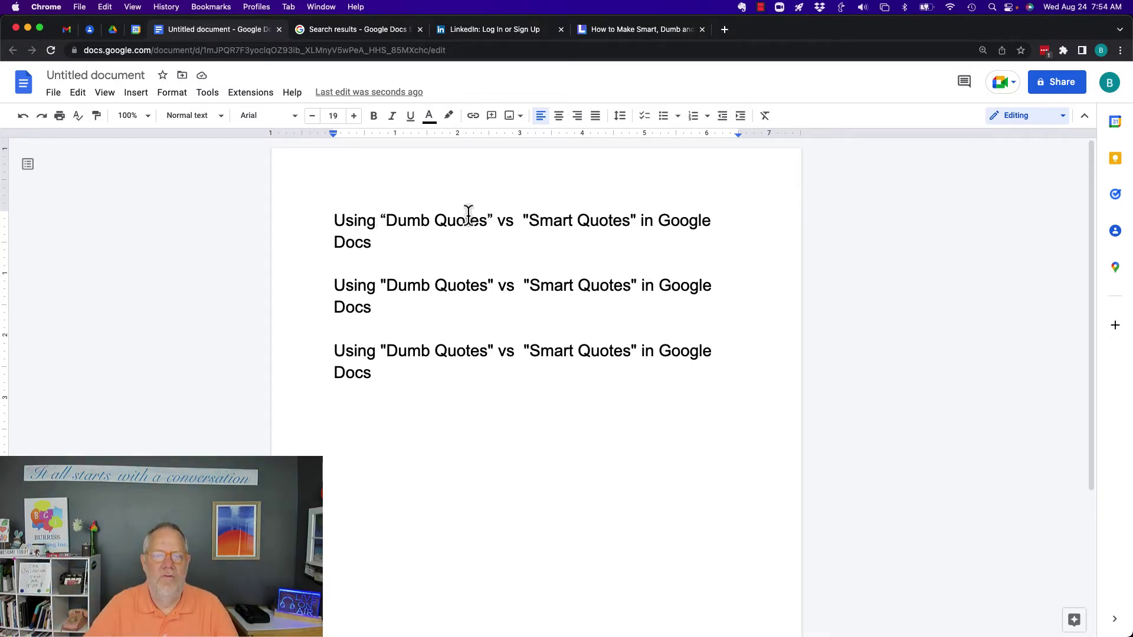
left_click(493, 222)
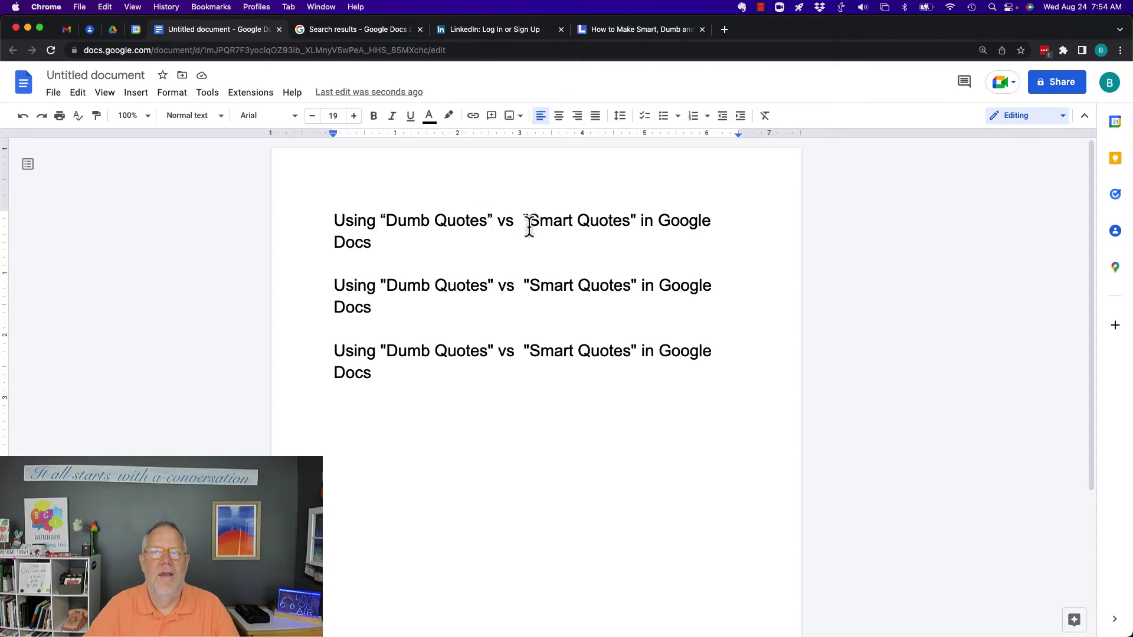
Open Find and replace with a straight double quote as the search term, keeping the dialog clear of the text
left_click(525, 220)
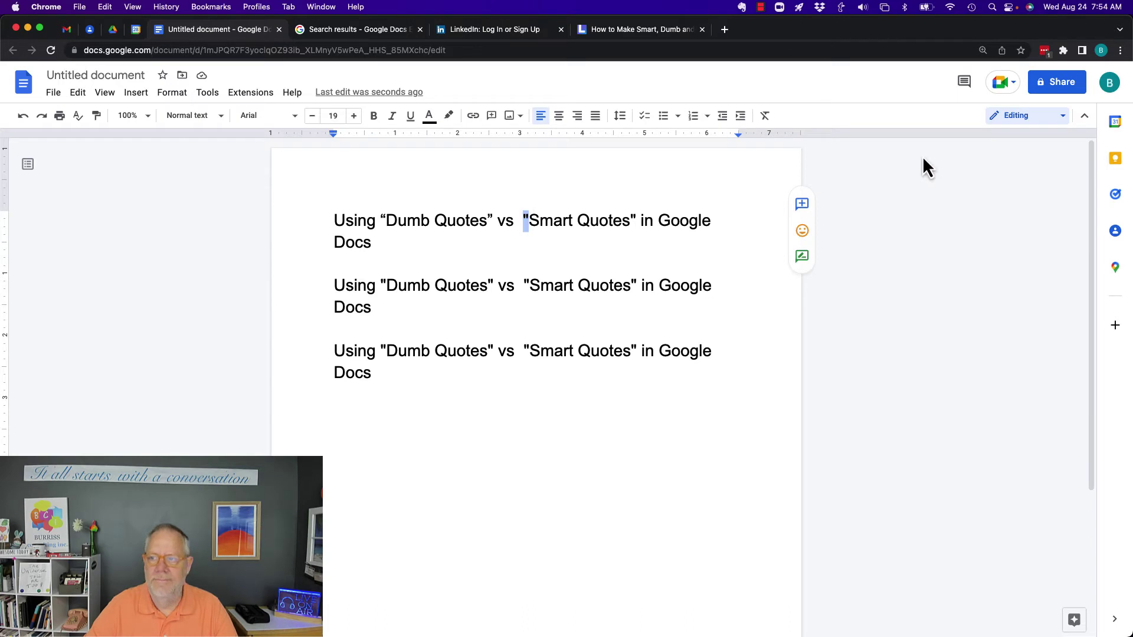
key("super+f")
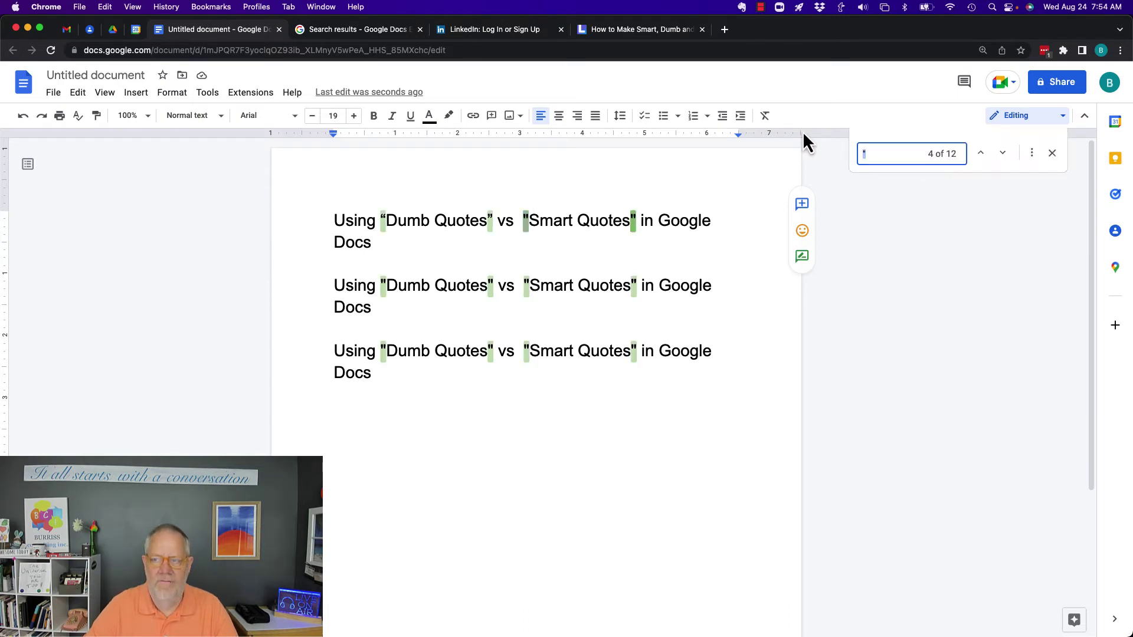
left_click(1029, 154)
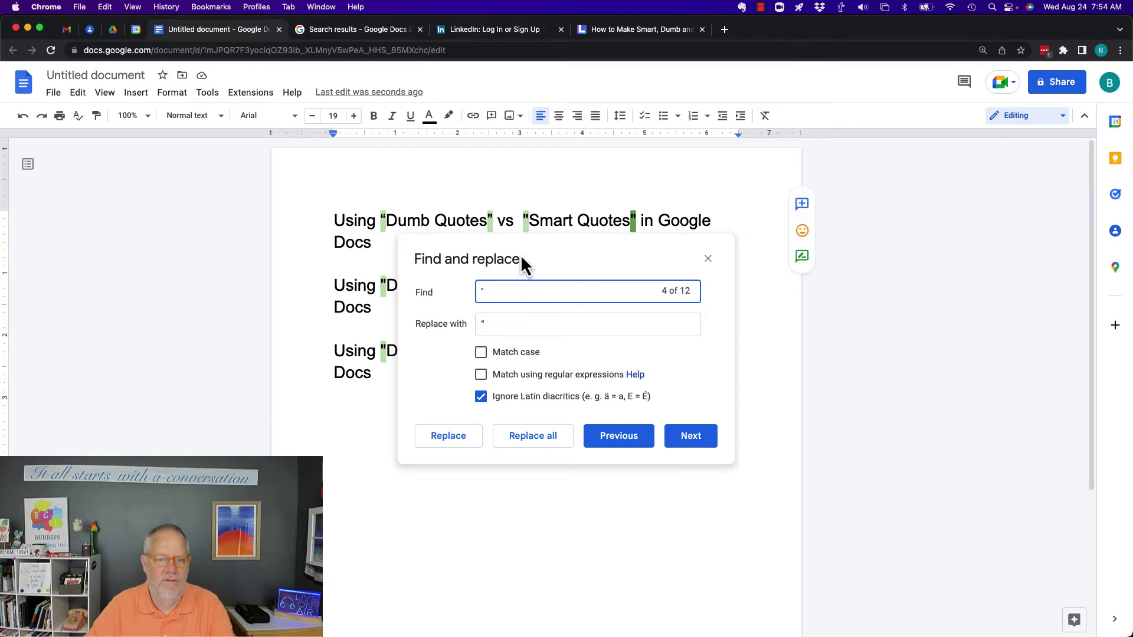
left_click_drag(507, 260, 845, 282)
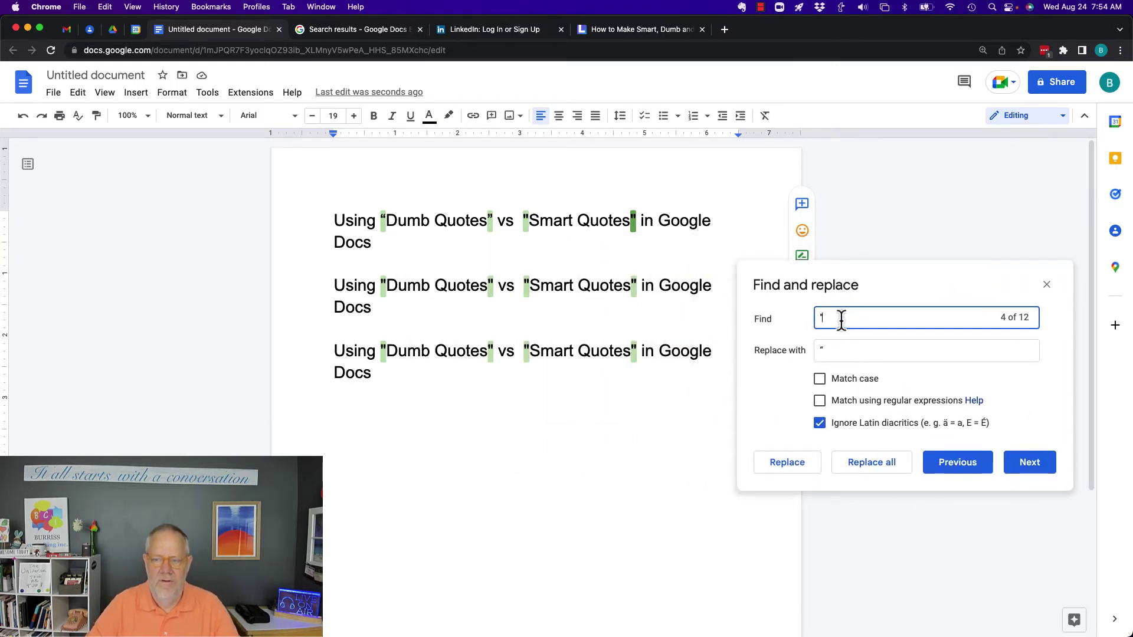
key("BackSpace")
type("”")
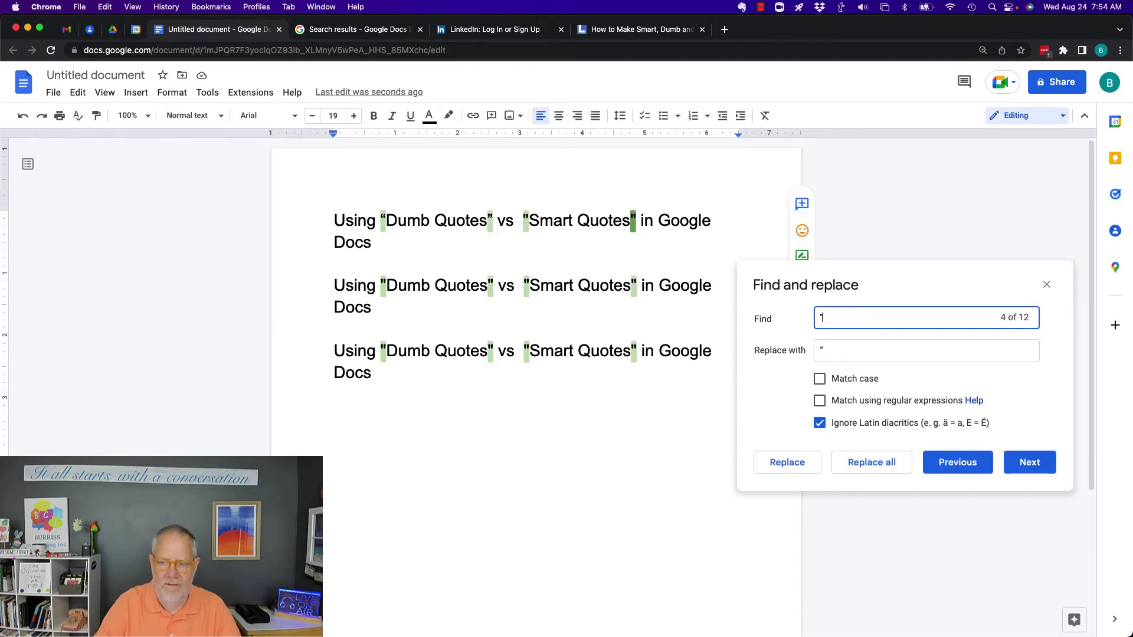
key("BackSpace")
type("\"")
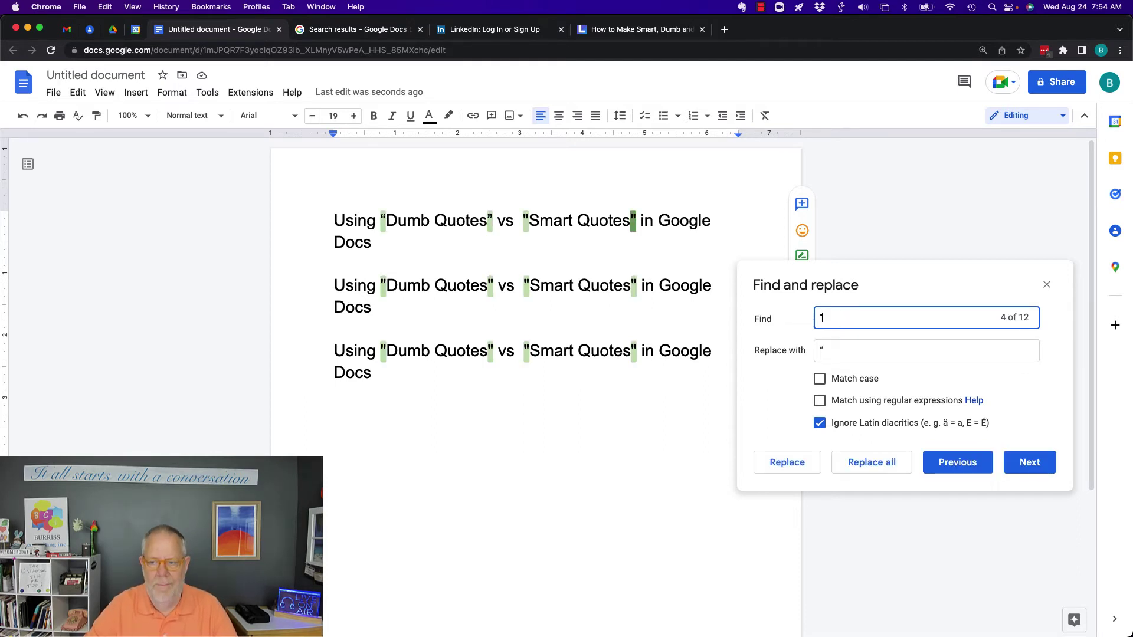
Set the replacement text to the opening smart quote “ used before Dumb Quotes in the first line
left_click(382, 218)
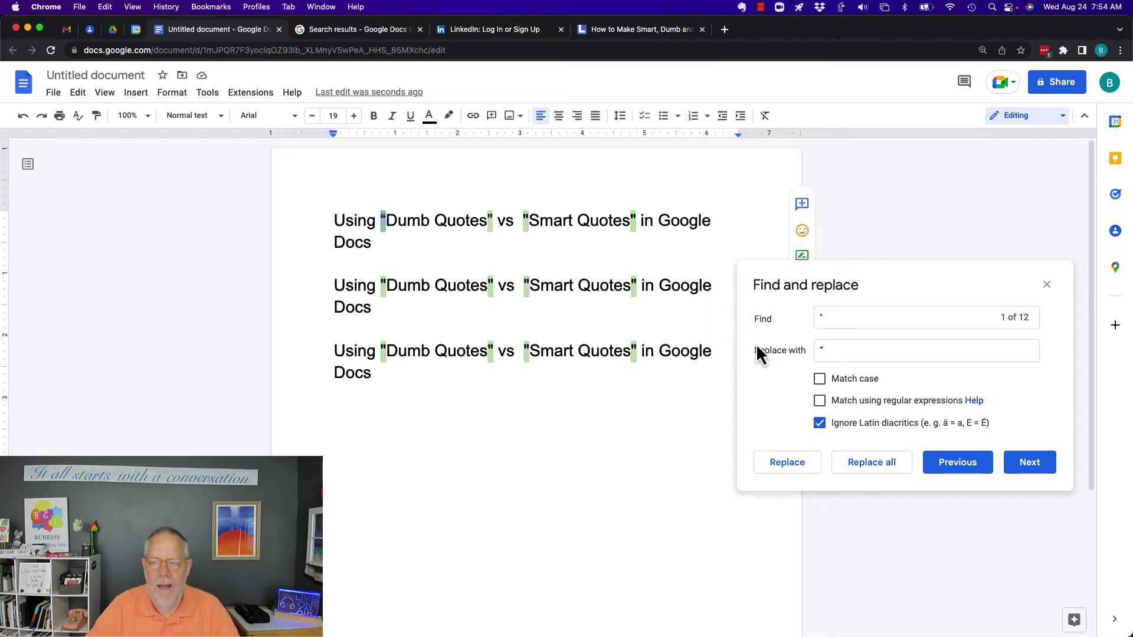
left_click(841, 353)
type("\"")
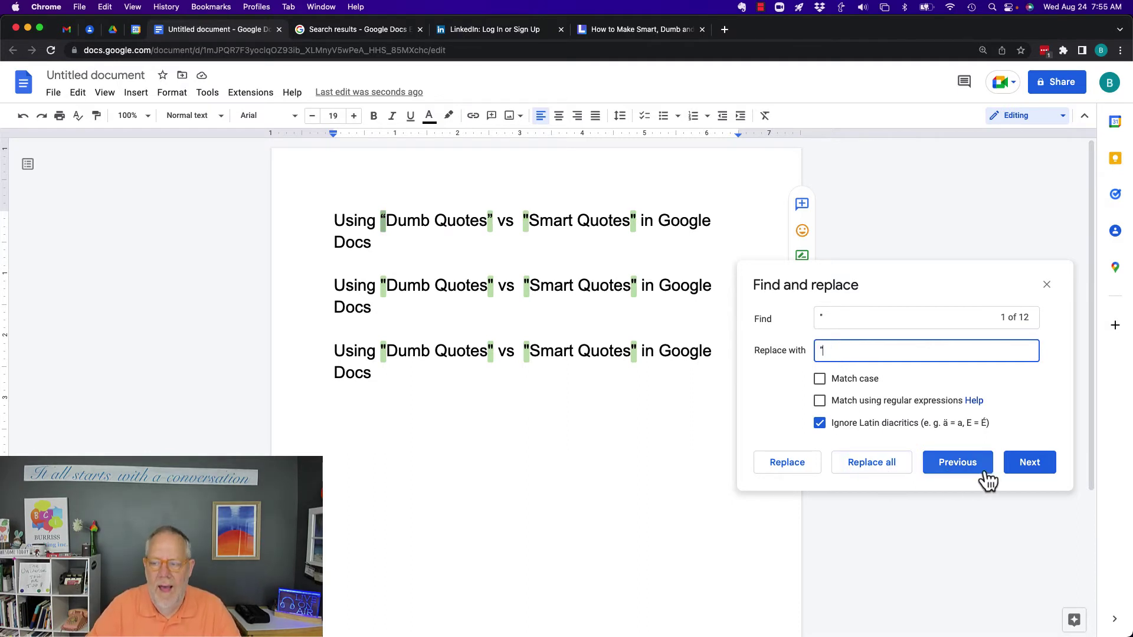
Replace the remaining straight opening quotes in all three lines with “ one match at a time, skipping the closing quotes, and close Find and replace
left_click(1043, 471)
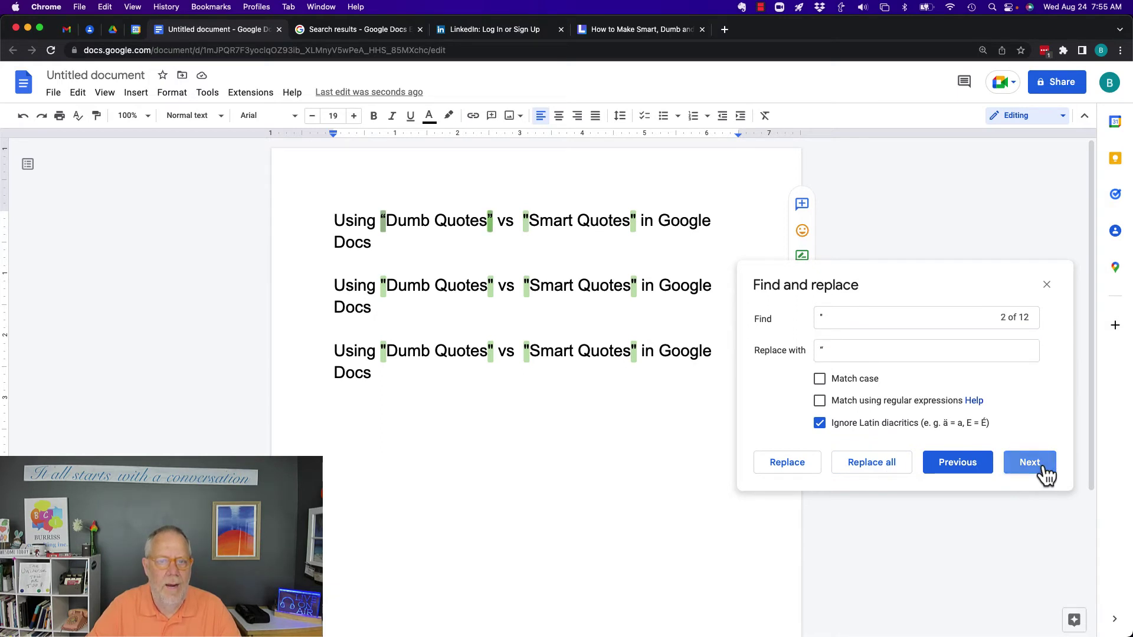
left_click(1043, 471)
left_click(787, 470)
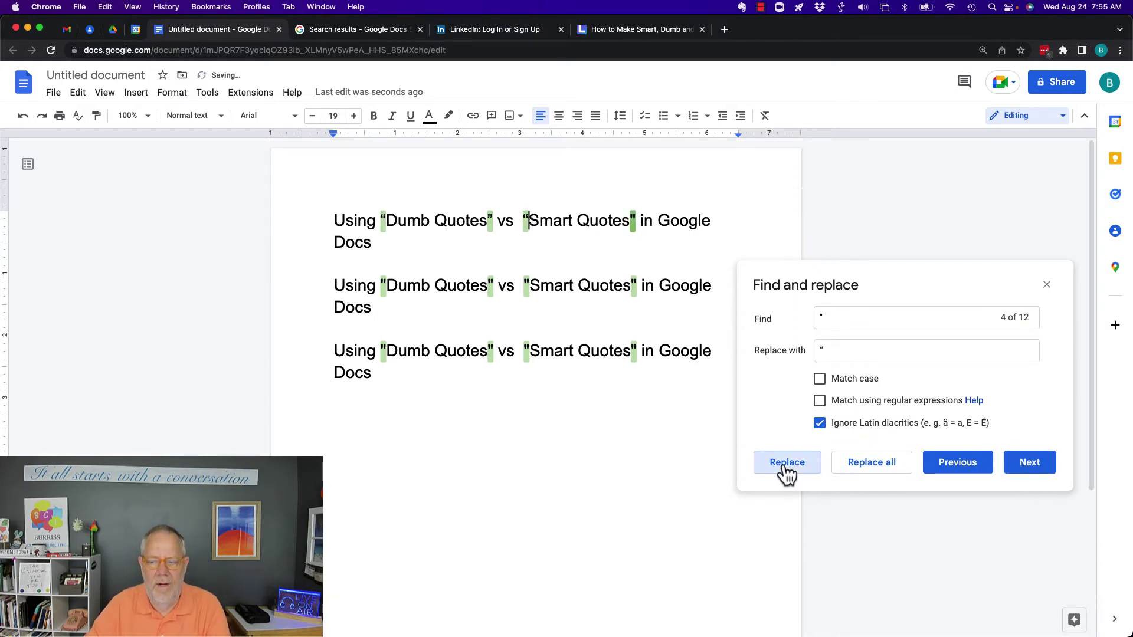
left_click(1026, 470)
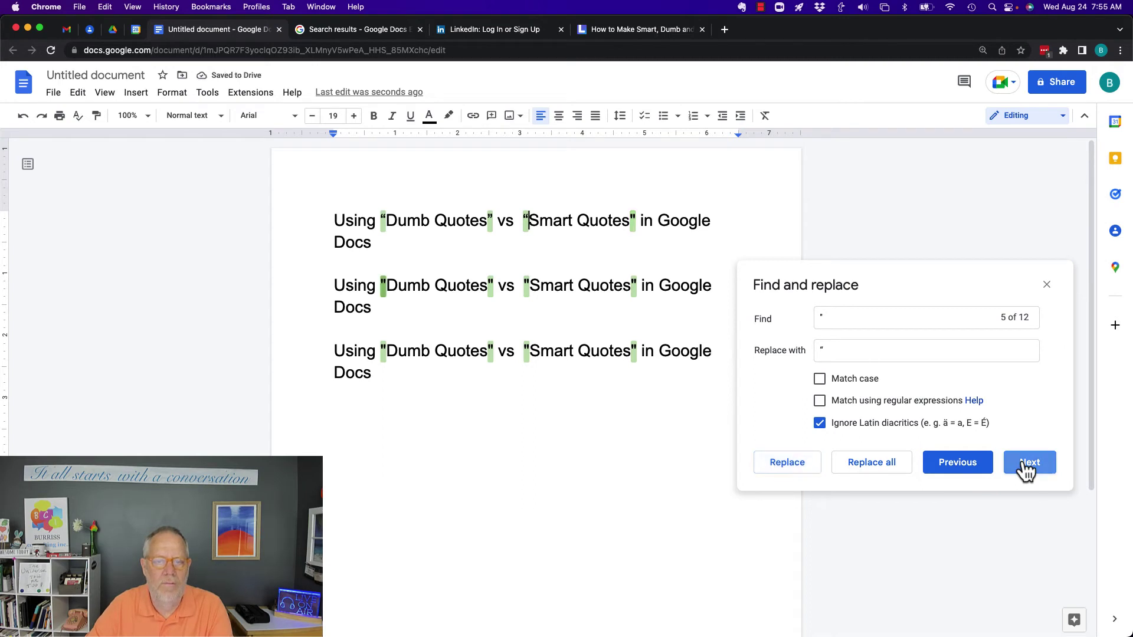
left_click(803, 472)
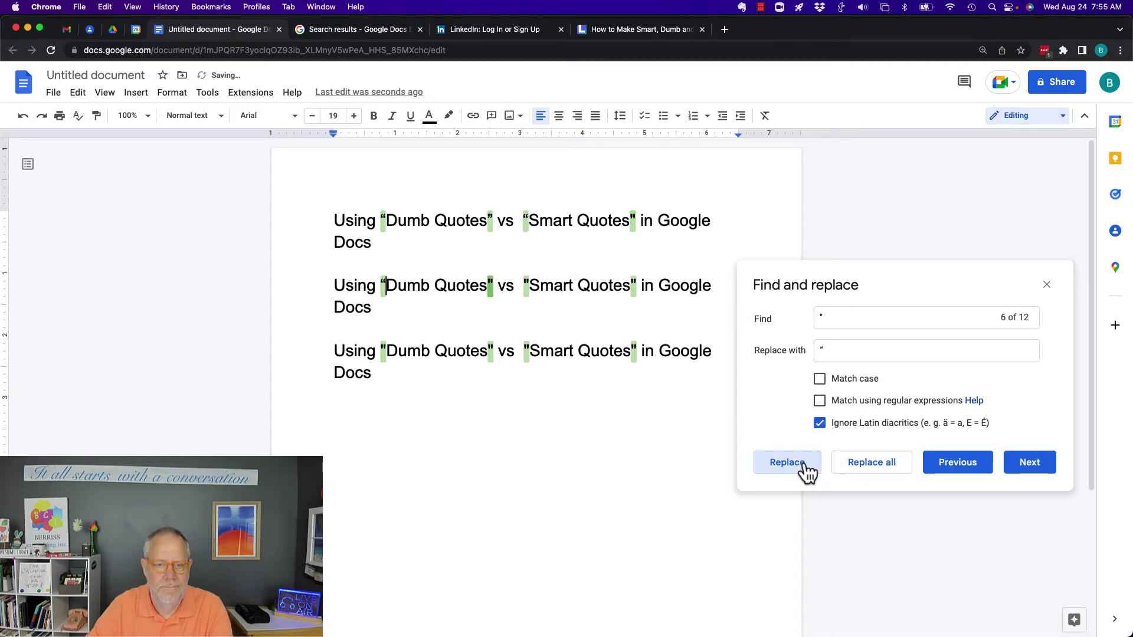
left_click(1034, 475)
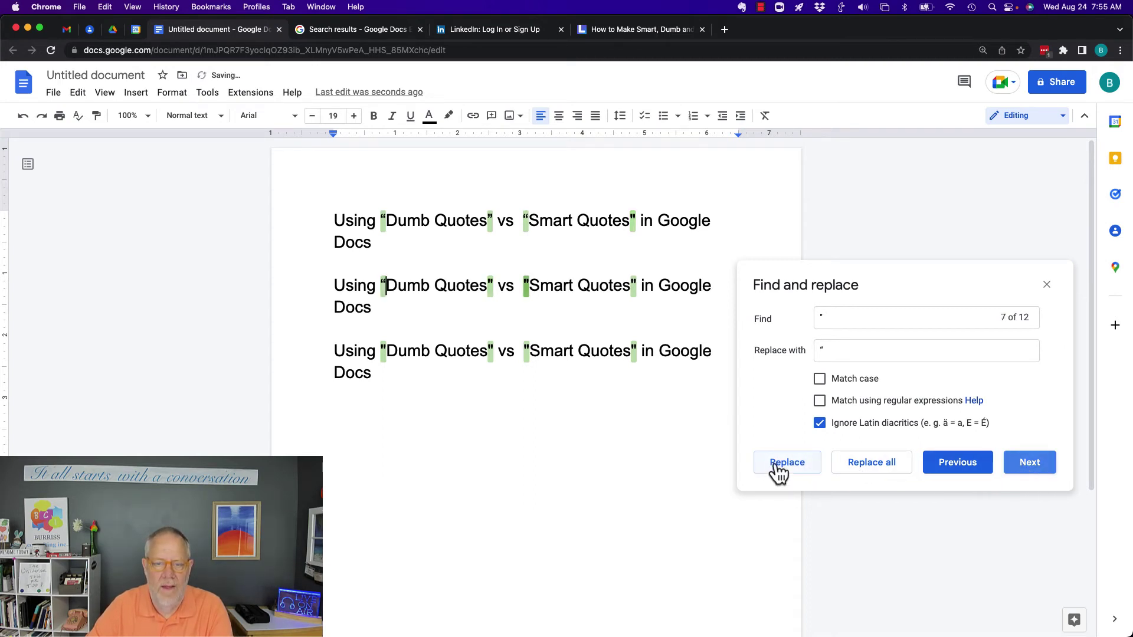
left_click(779, 470)
left_click(1033, 471)
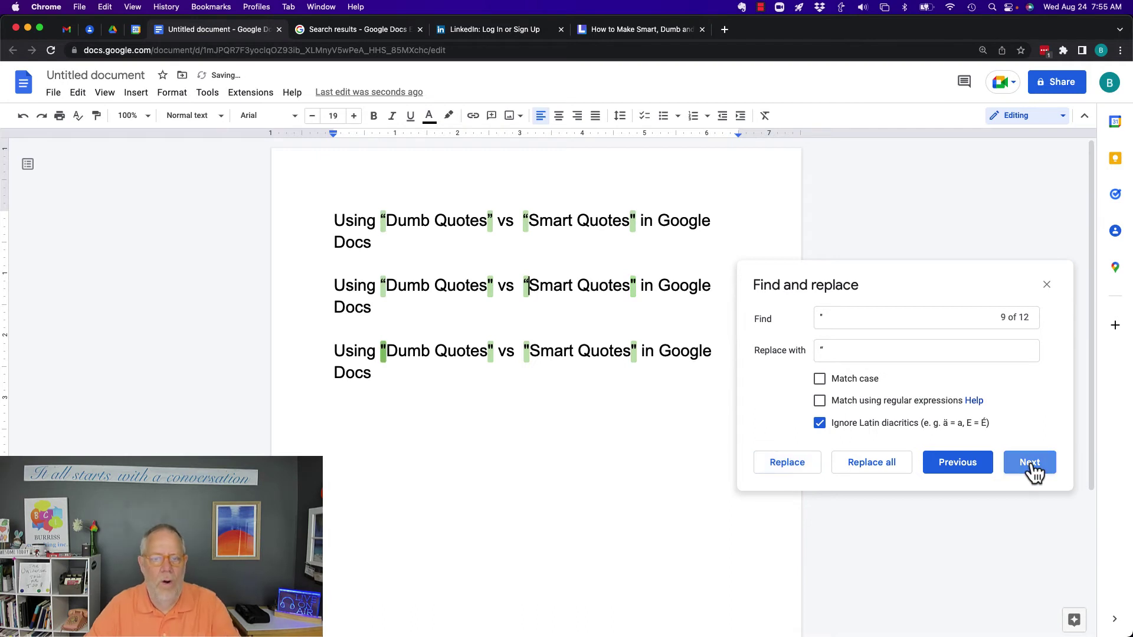
left_click(798, 469)
left_click(1029, 466)
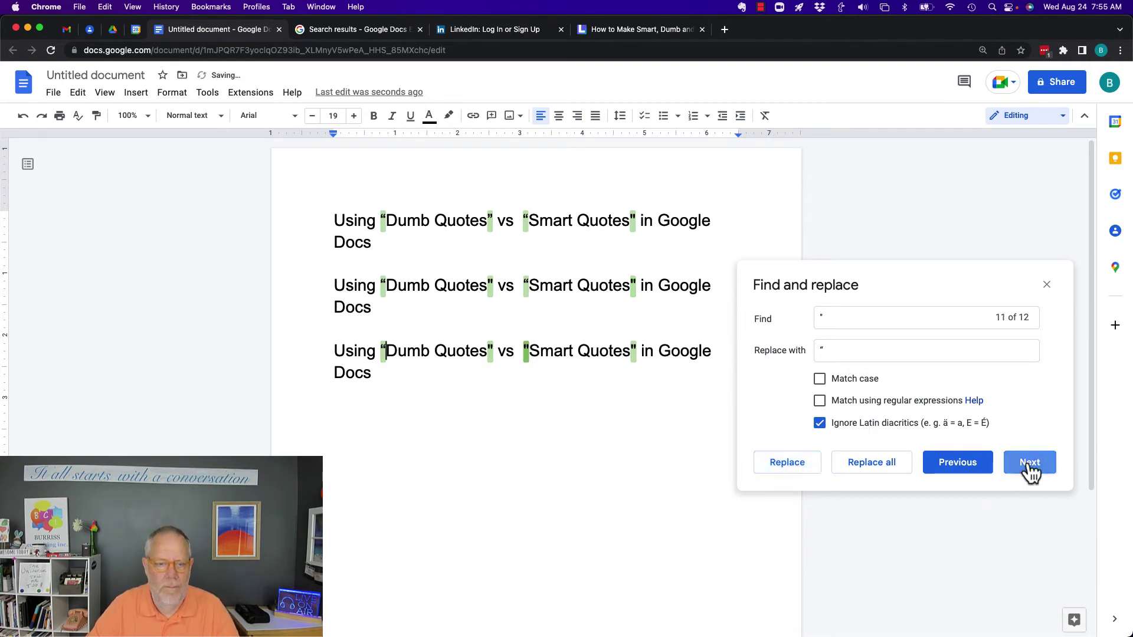
left_click(794, 470)
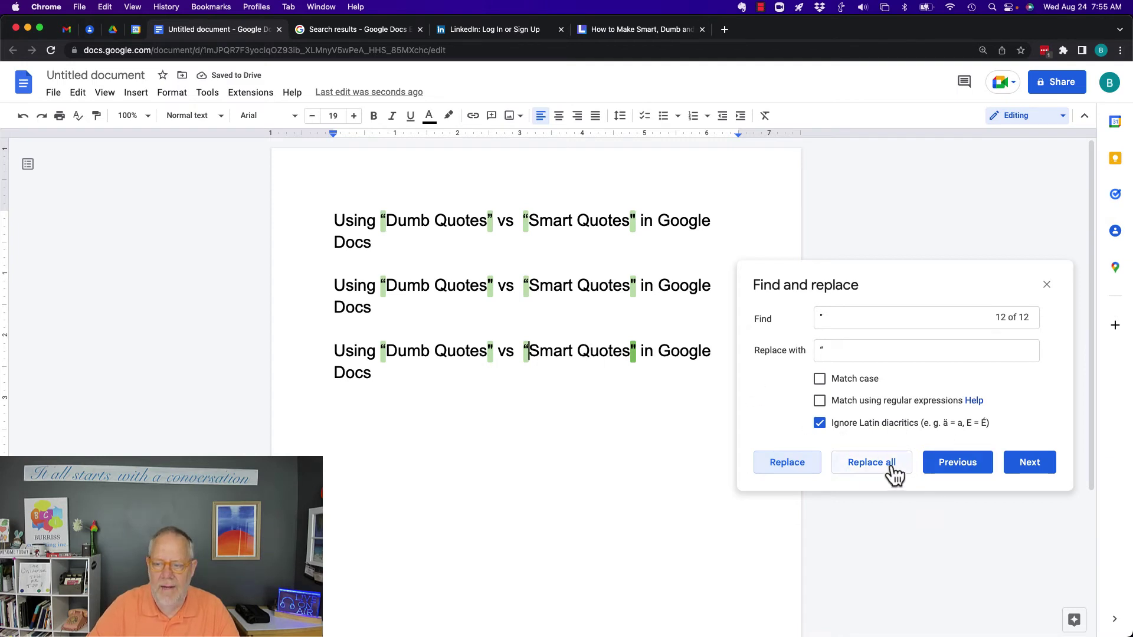
left_click(1047, 284)
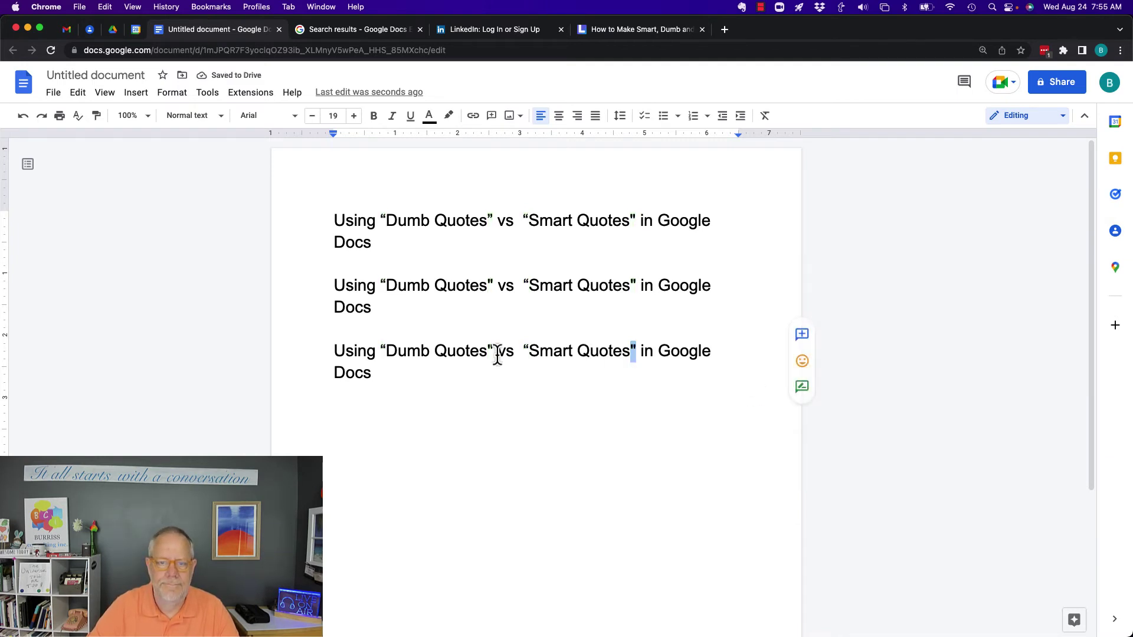
left_click_drag(387, 220, 376, 219)
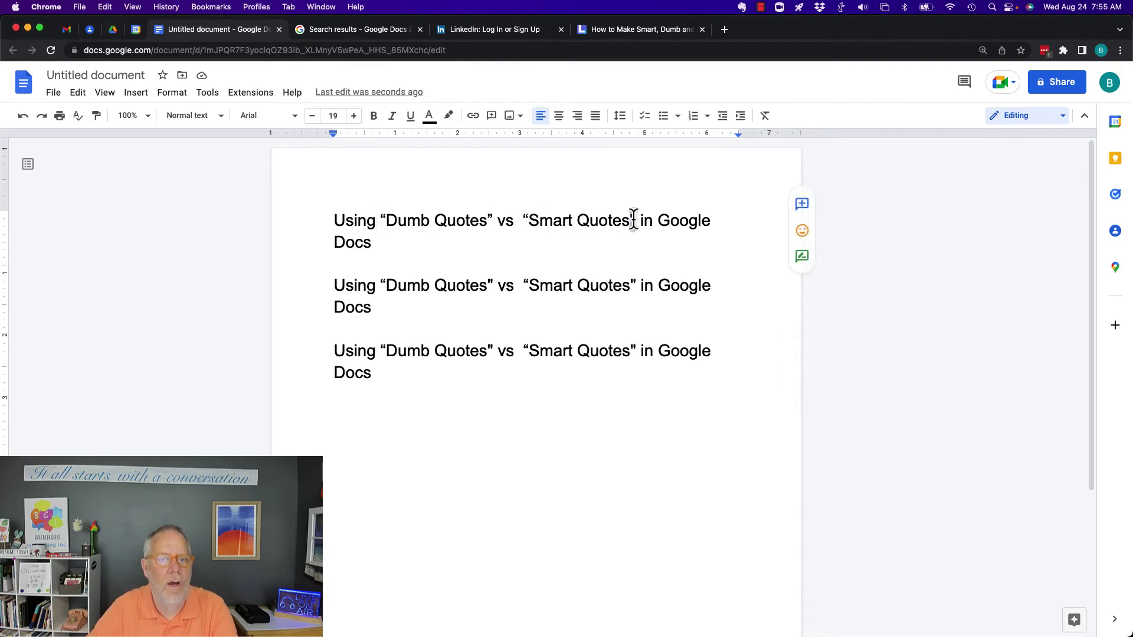
Reopen Find and replace with the straight double quote as the search term, and move the dialog away from the text
left_click_drag(636, 220, 629, 220)
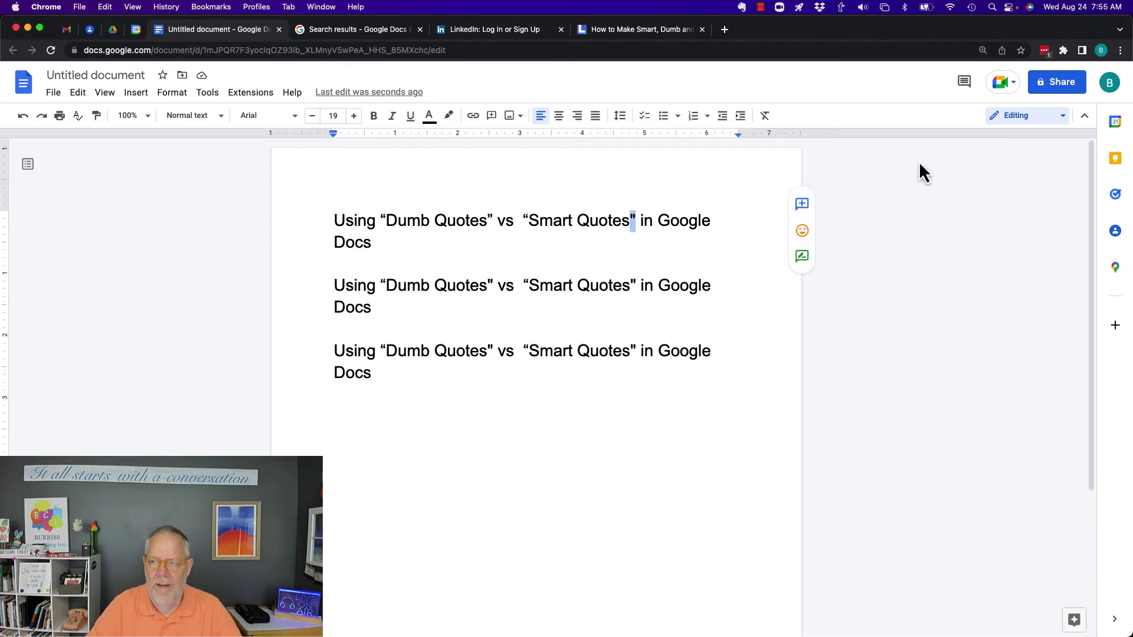
key("super+f")
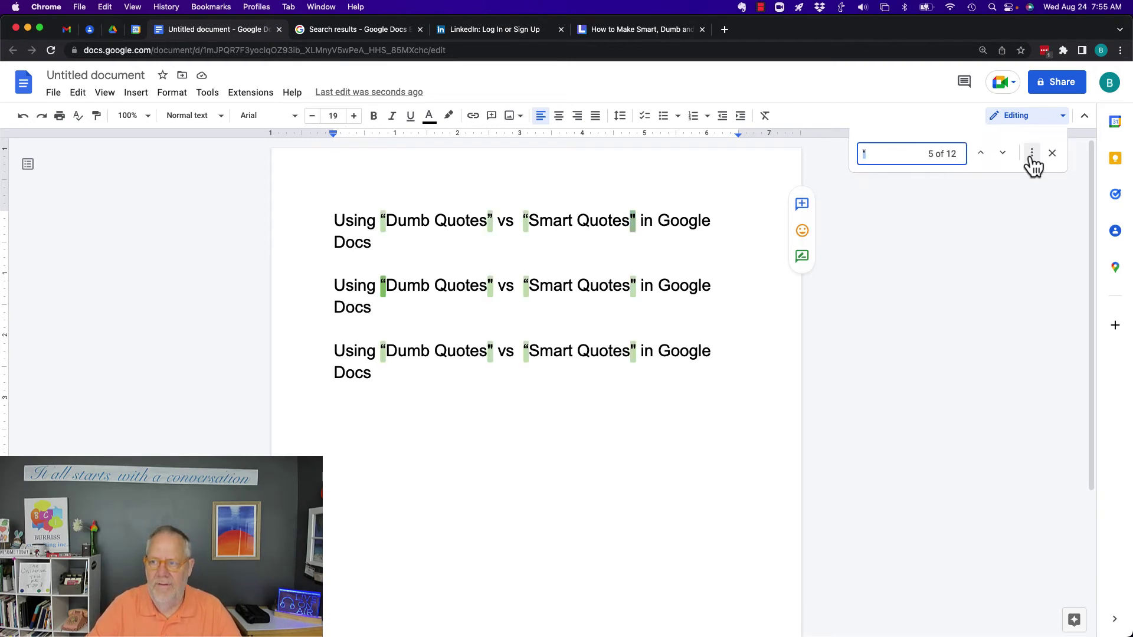
left_click(1032, 154)
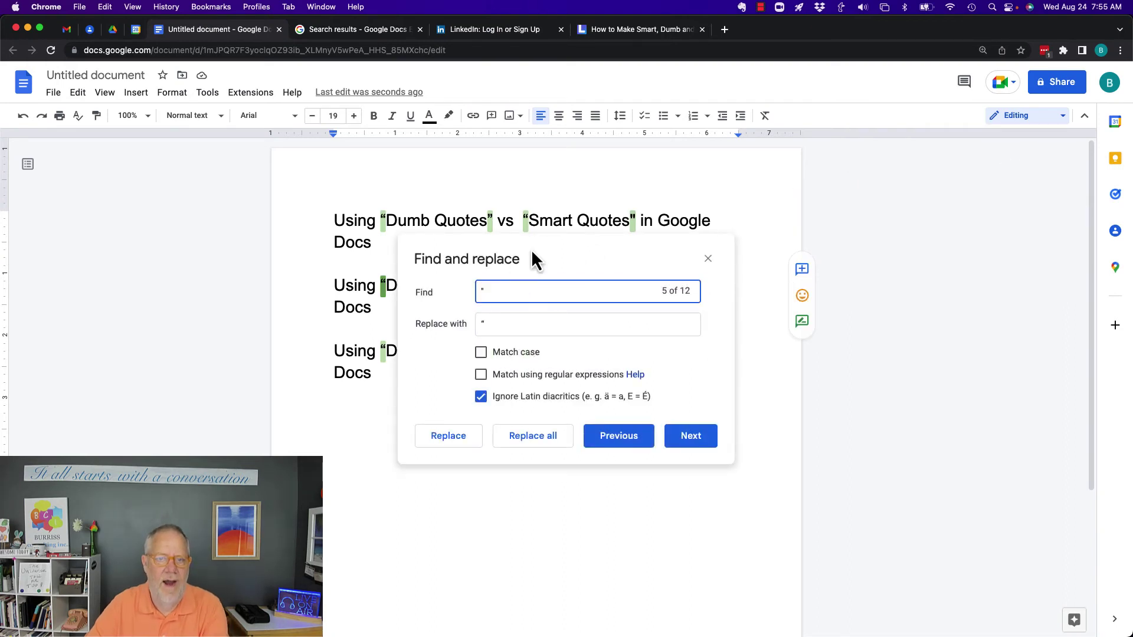
left_click_drag(531, 250, 725, 289)
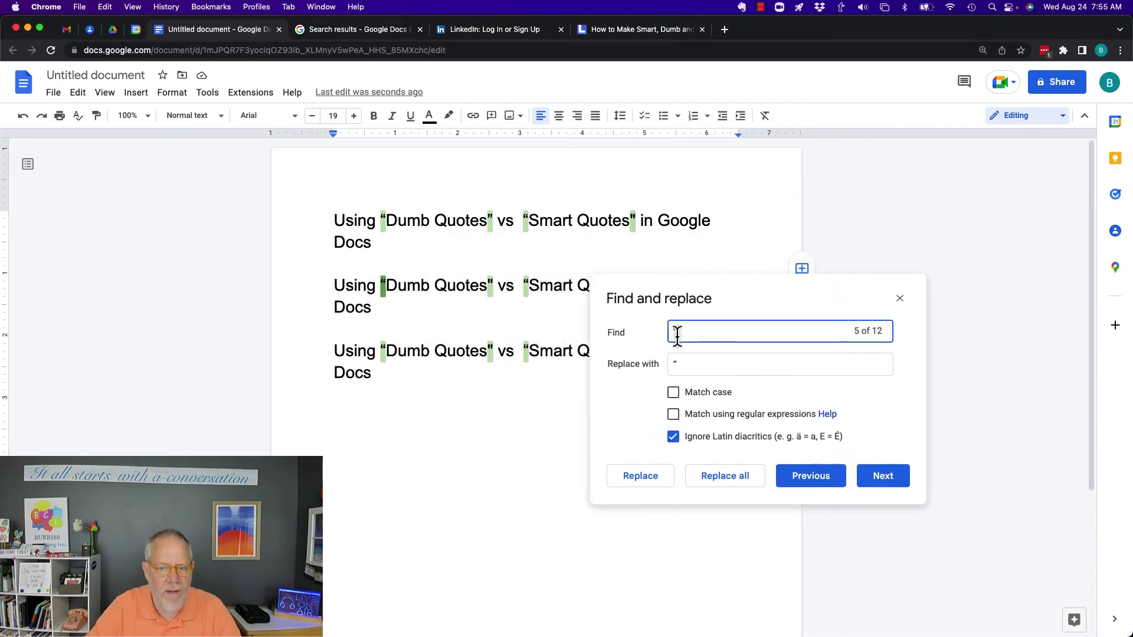
Set the replacement text to the closing smart quote ” copied from after Dumb Quotes in the first line, keeping all three lines uncovered
left_click(490, 220)
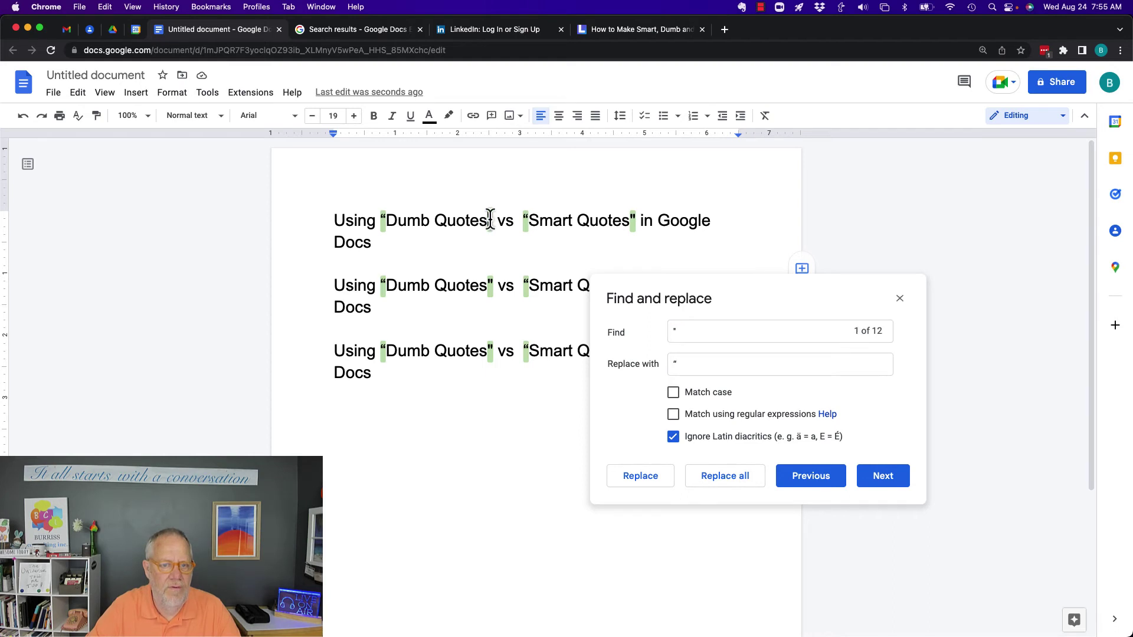
left_click(687, 362)
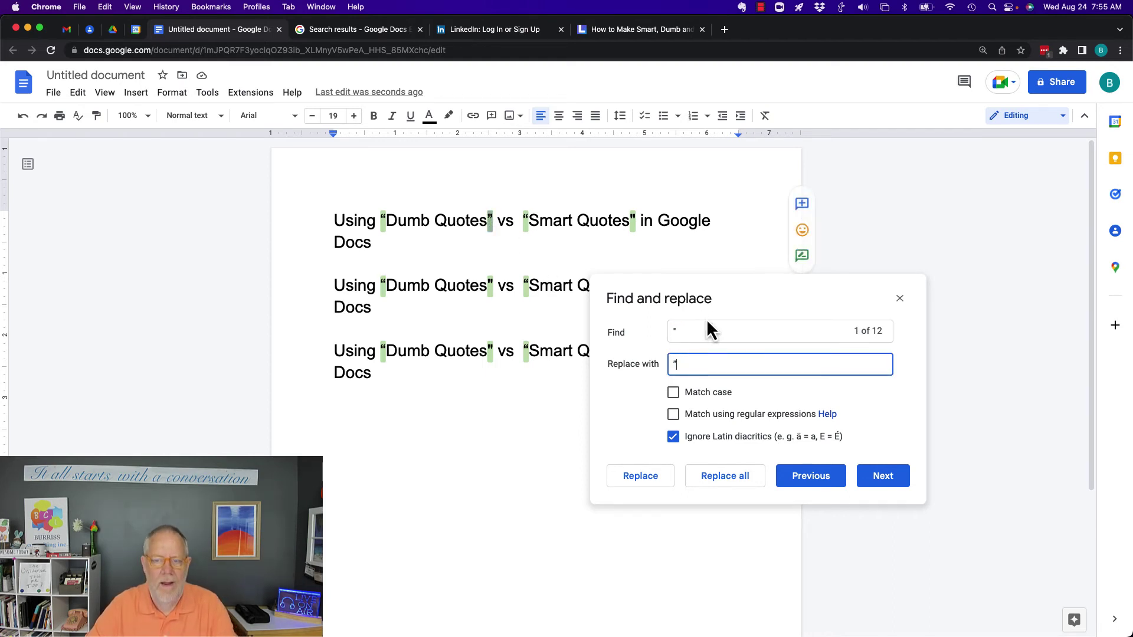
left_click_drag(711, 299, 861, 284)
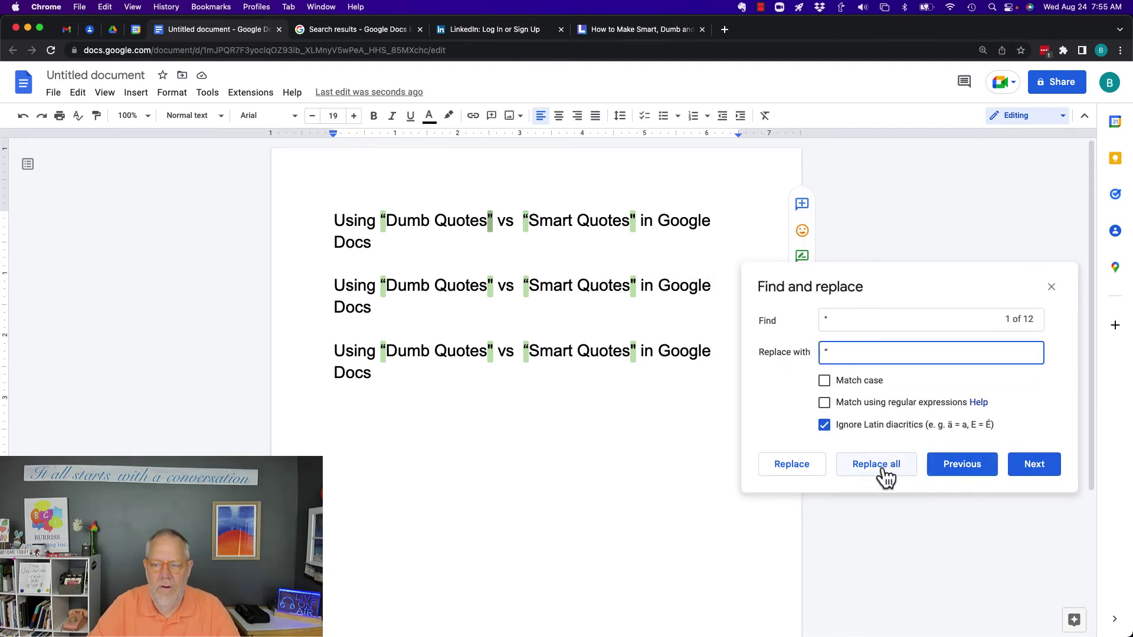
Replace the remaining straight closing quotes in all three lines with ” one match at a time, skipping the opening quotes, and close Find and replace
double_click(1036, 480)
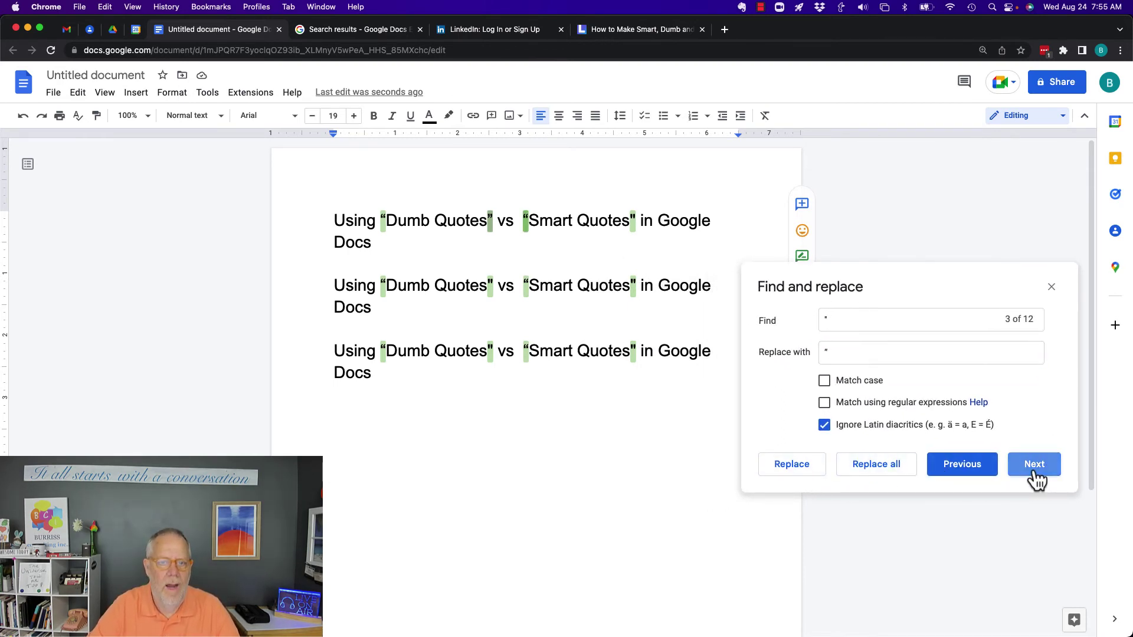
left_click(1035, 479)
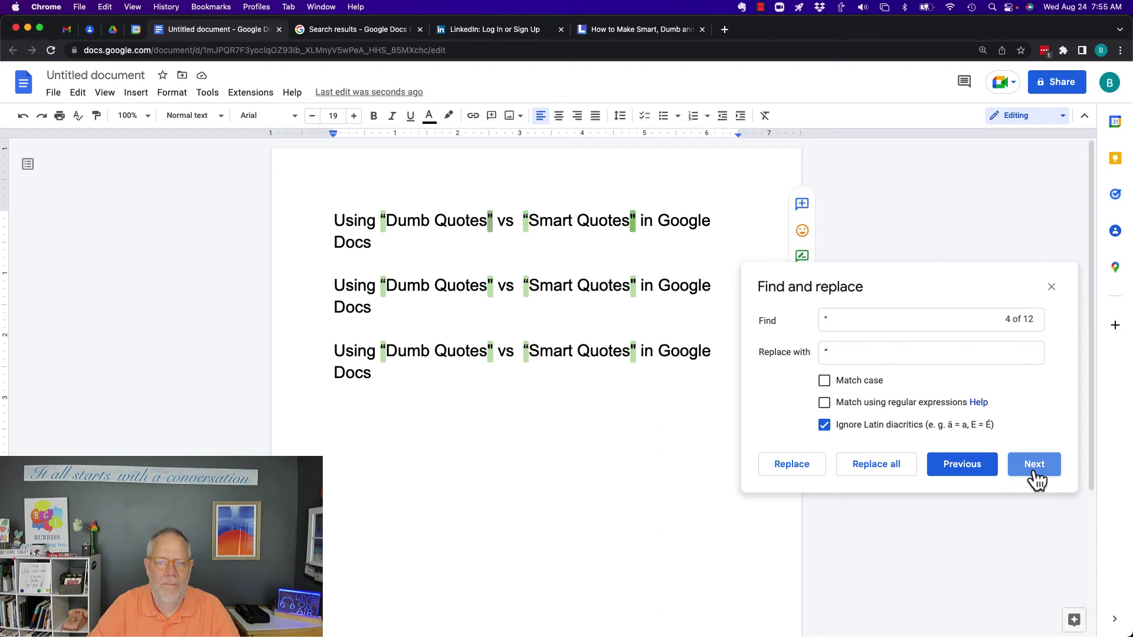
left_click(794, 466)
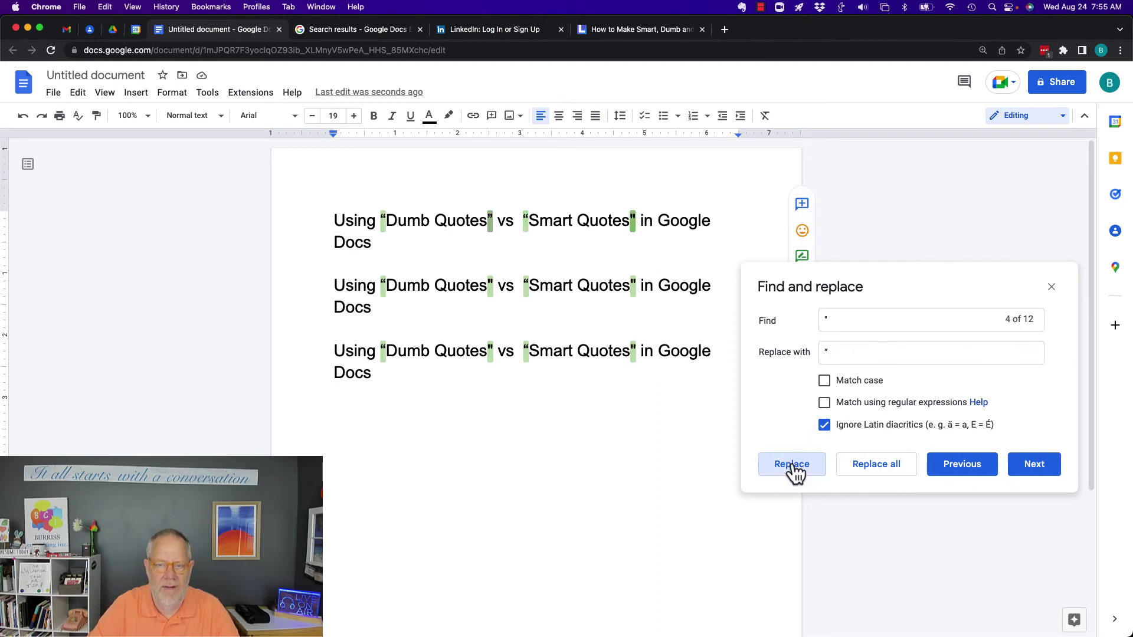
left_click(1035, 477)
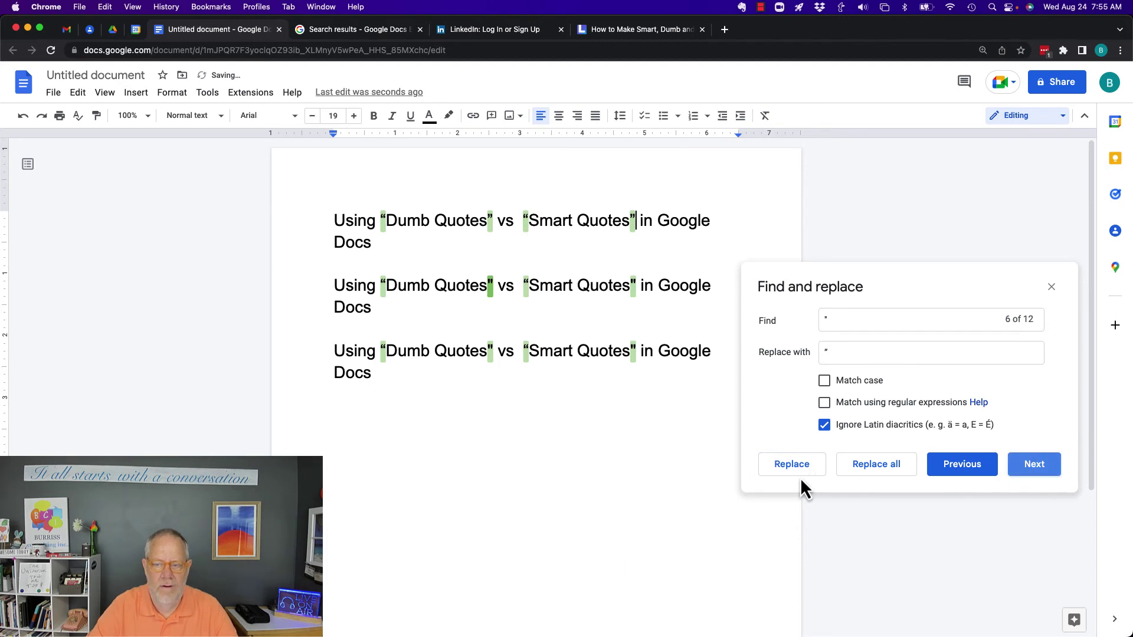
left_click(792, 475)
left_click(1030, 466)
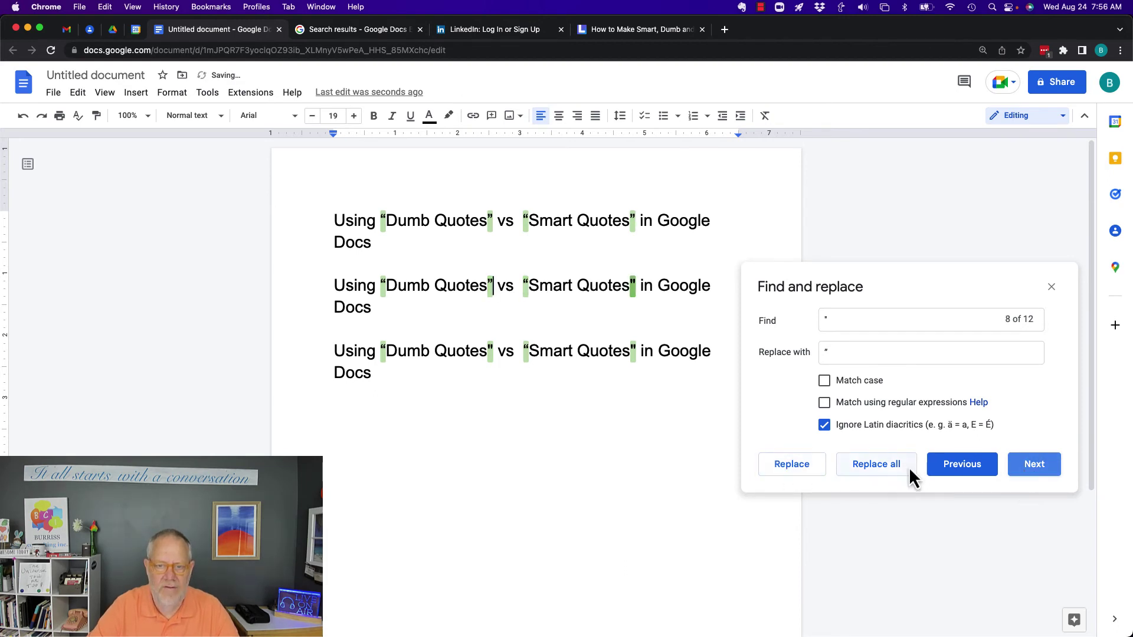
left_click(794, 479)
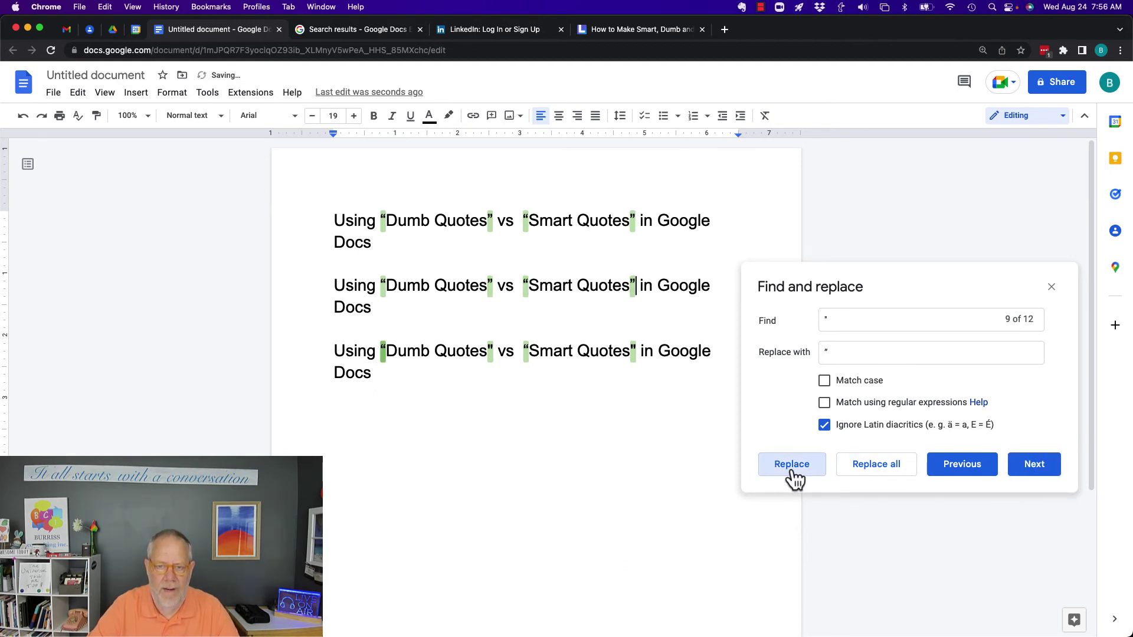
left_click(1023, 472)
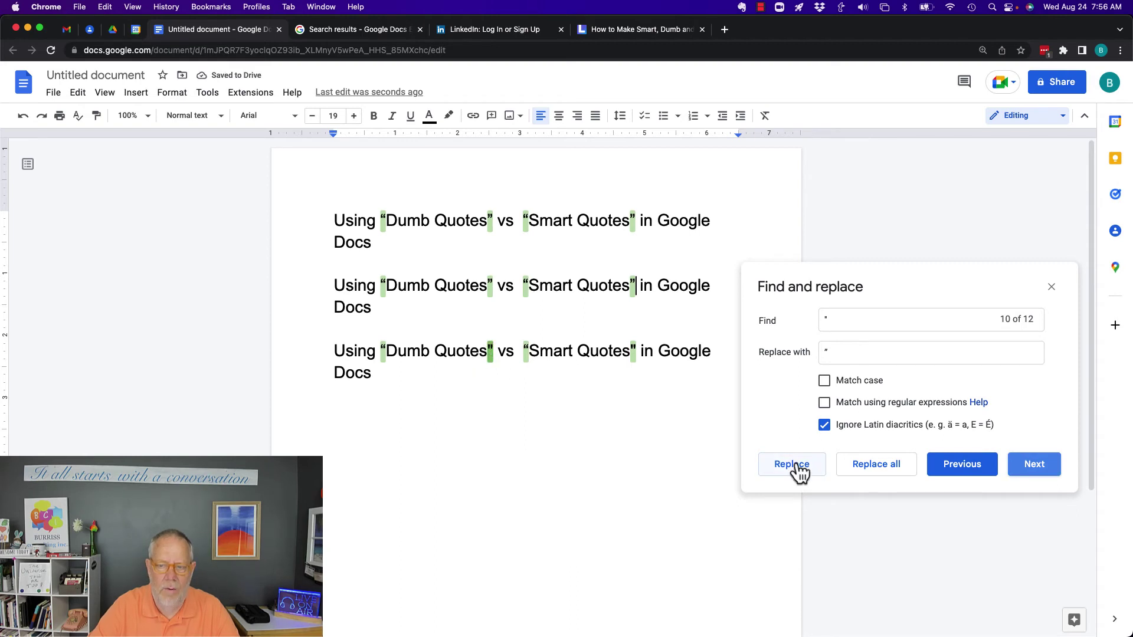
left_click(798, 472)
left_click(1015, 472)
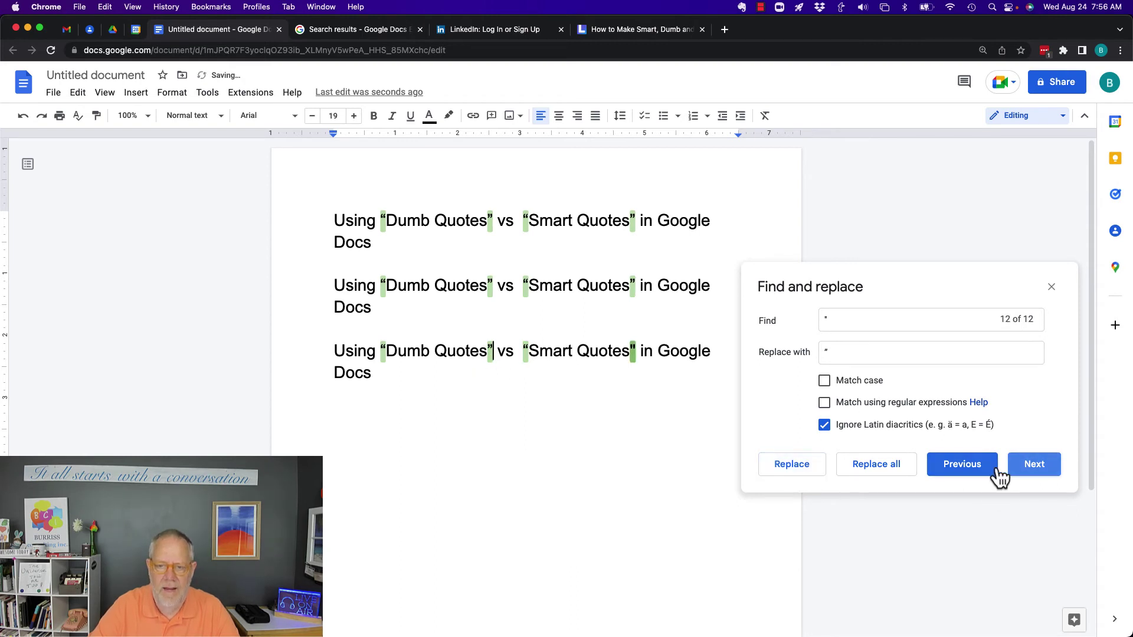
left_click(797, 471)
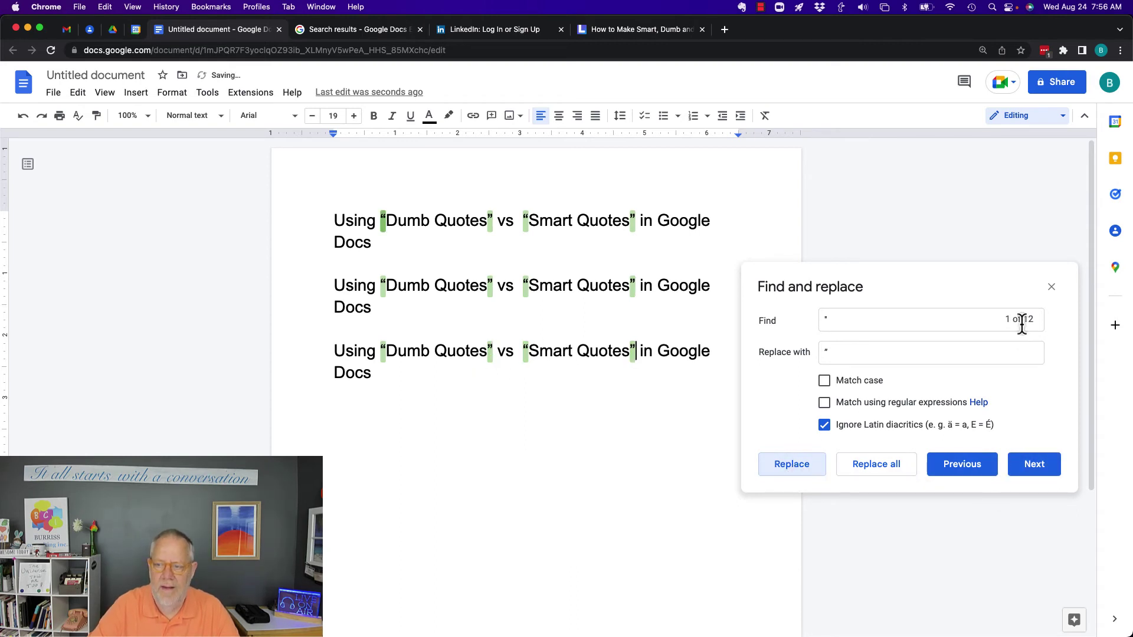
left_click(1054, 292)
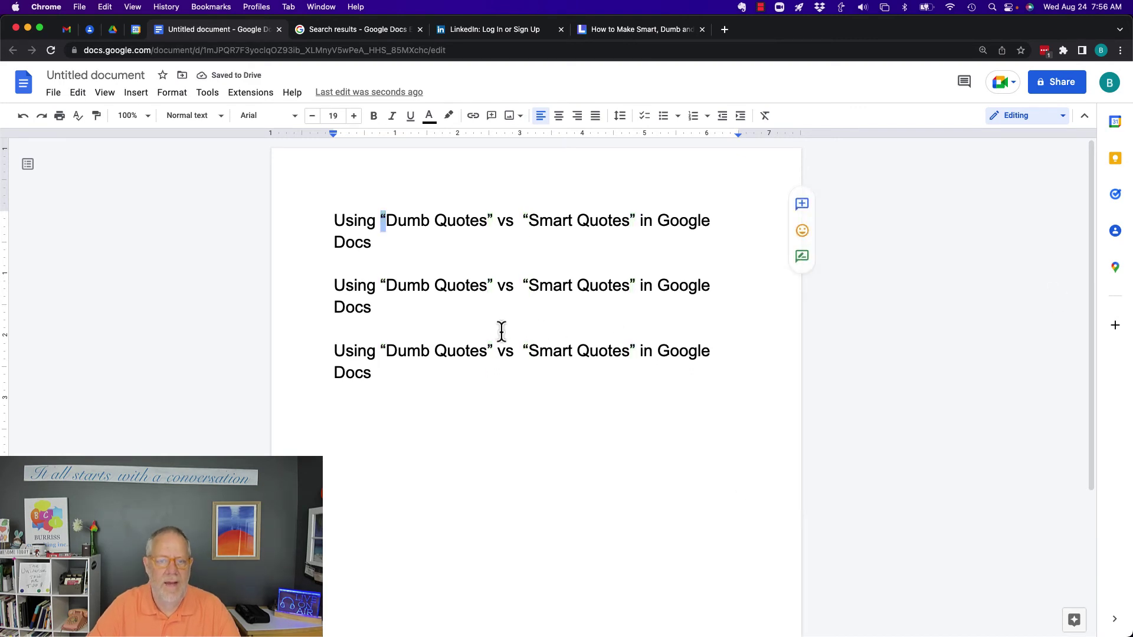
Examine the opening and closing quotes in the first line by highlighting them individually
left_click(423, 251)
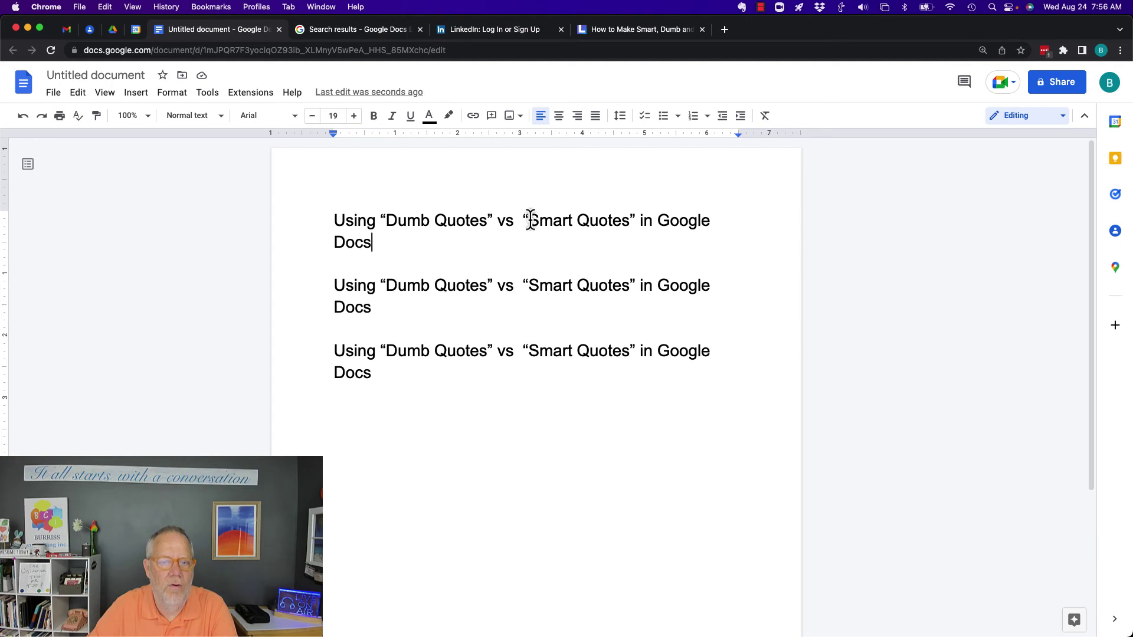
left_click_drag(530, 220, 523, 221)
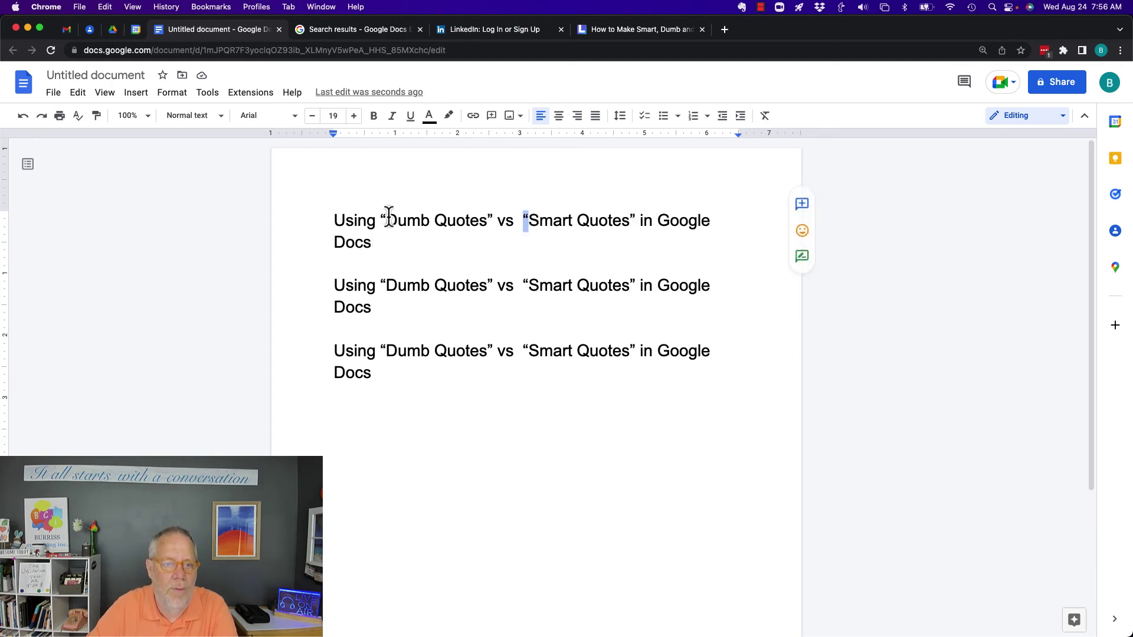
left_click_drag(384, 217, 381, 217)
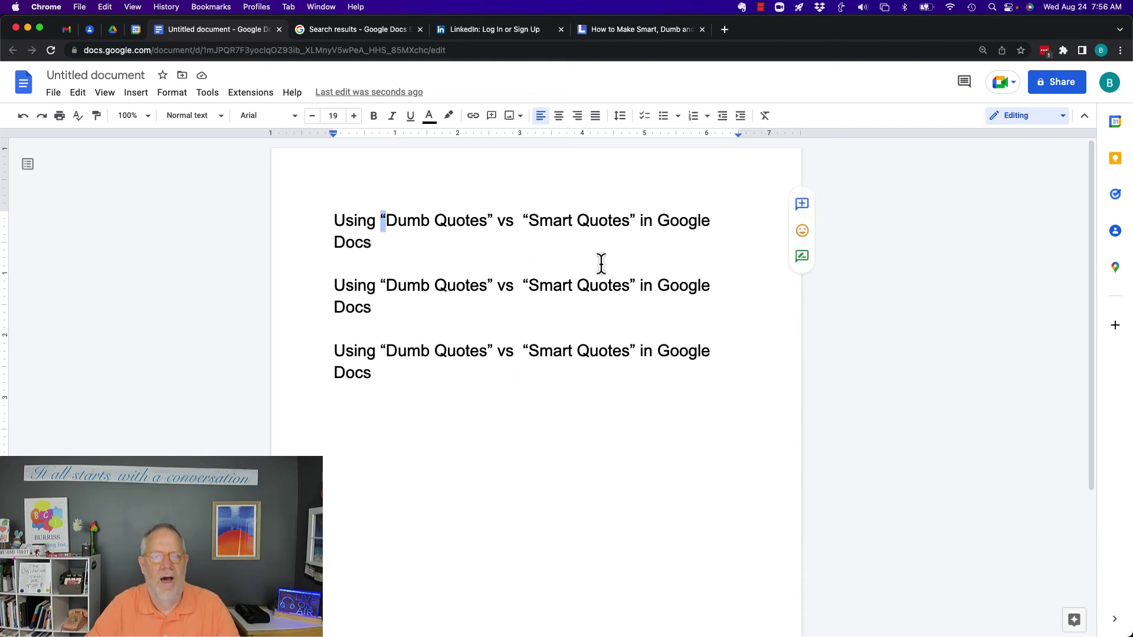
double_click(382, 221)
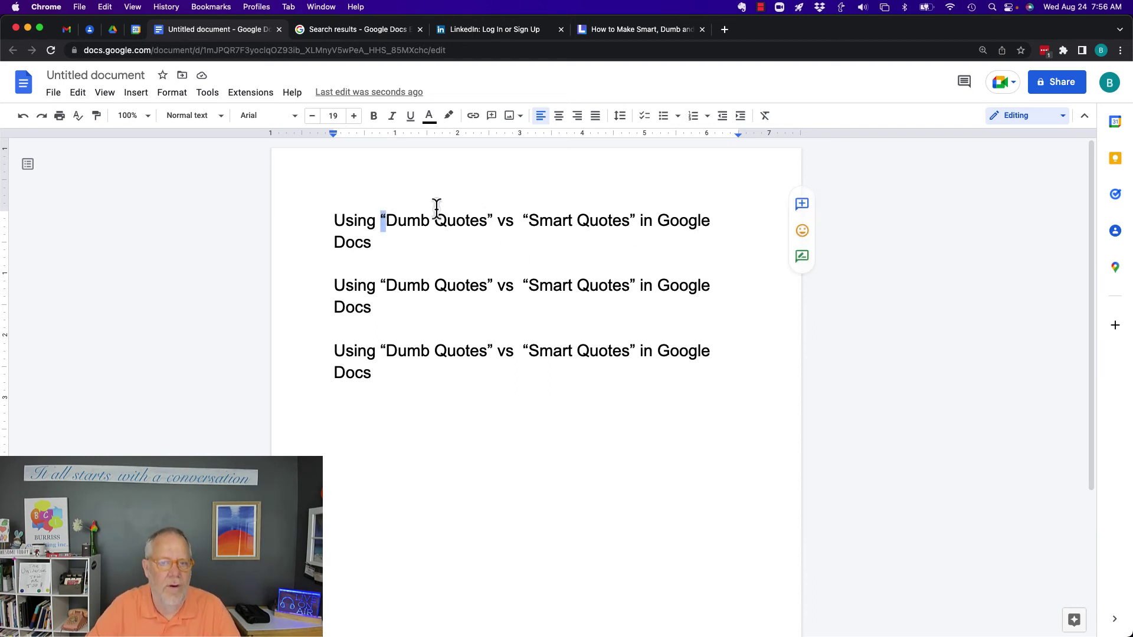
left_click(490, 221)
double_click(490, 221)
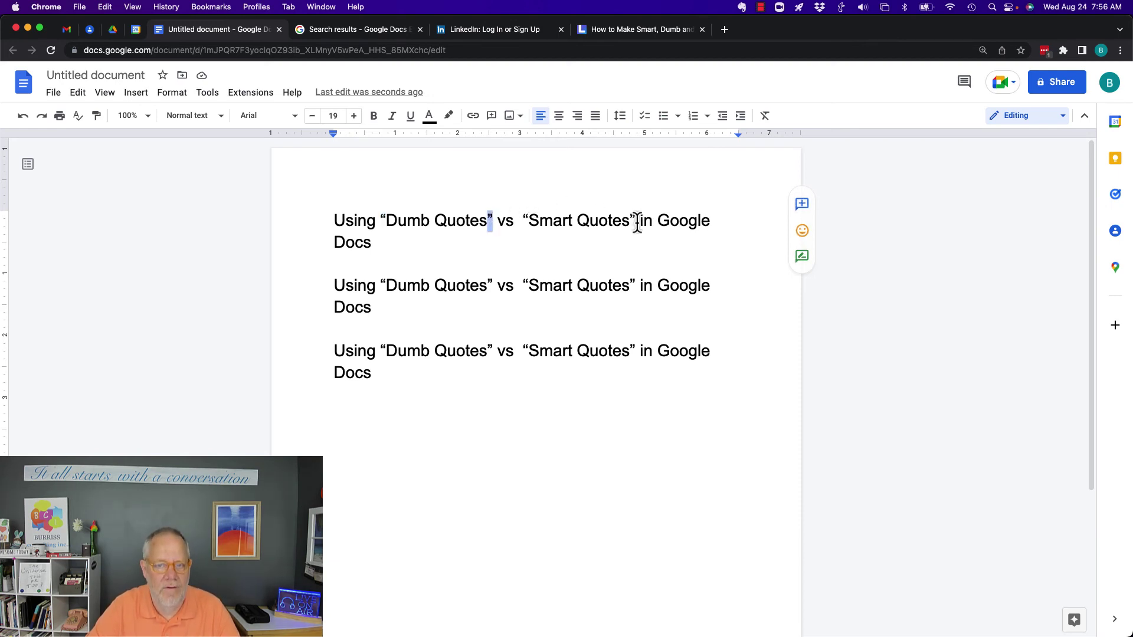